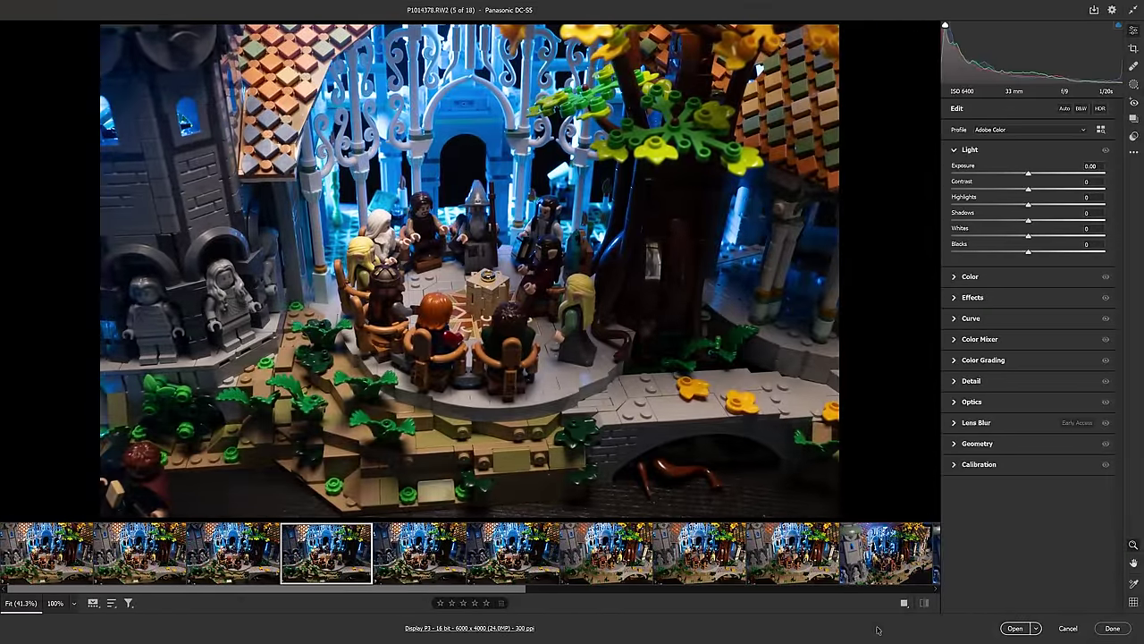
- Step through the Camera Raw batch to photo P1014391, number 15 of 18
key(Right)
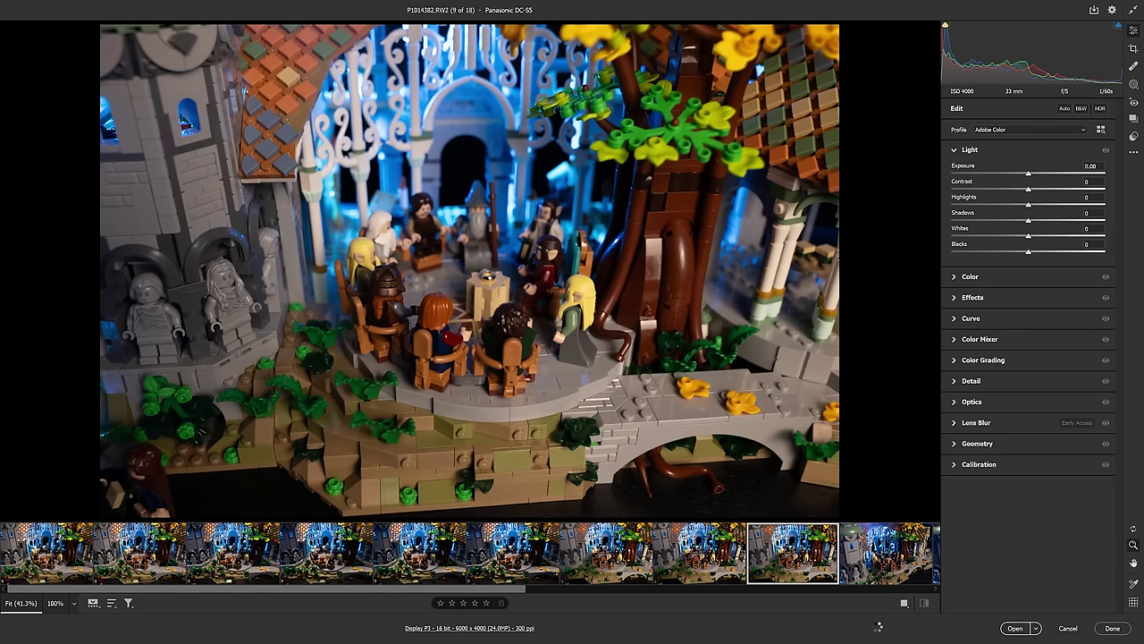
key(Right)
key(Right)
key(Right)
key(Right)
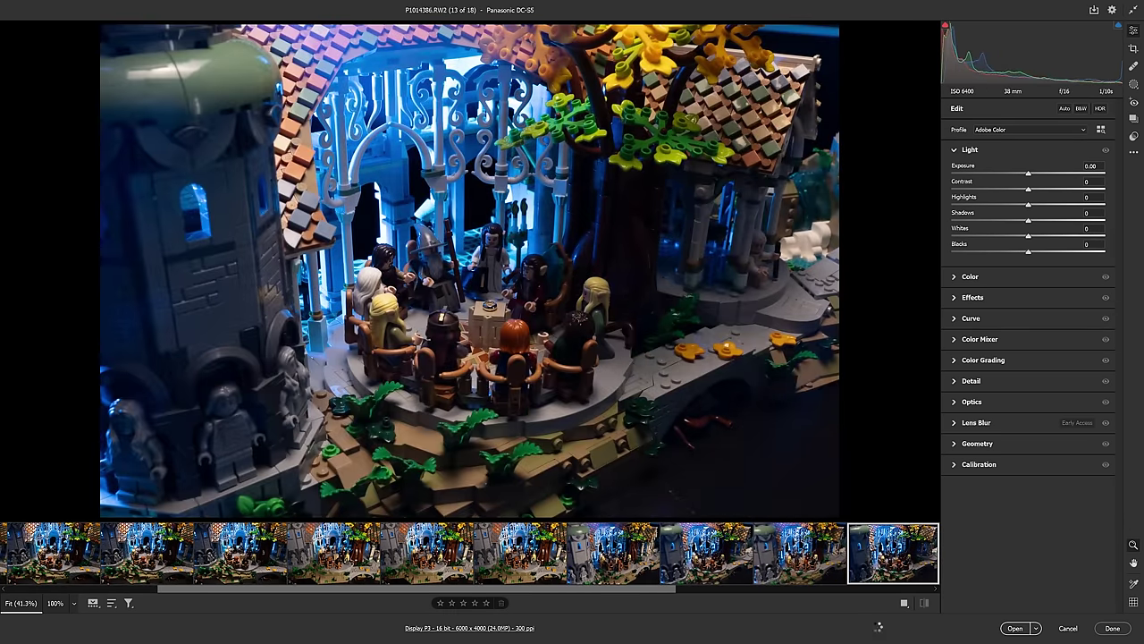
key(Right)
key(Right)
scroll(526, 349, up, 5)
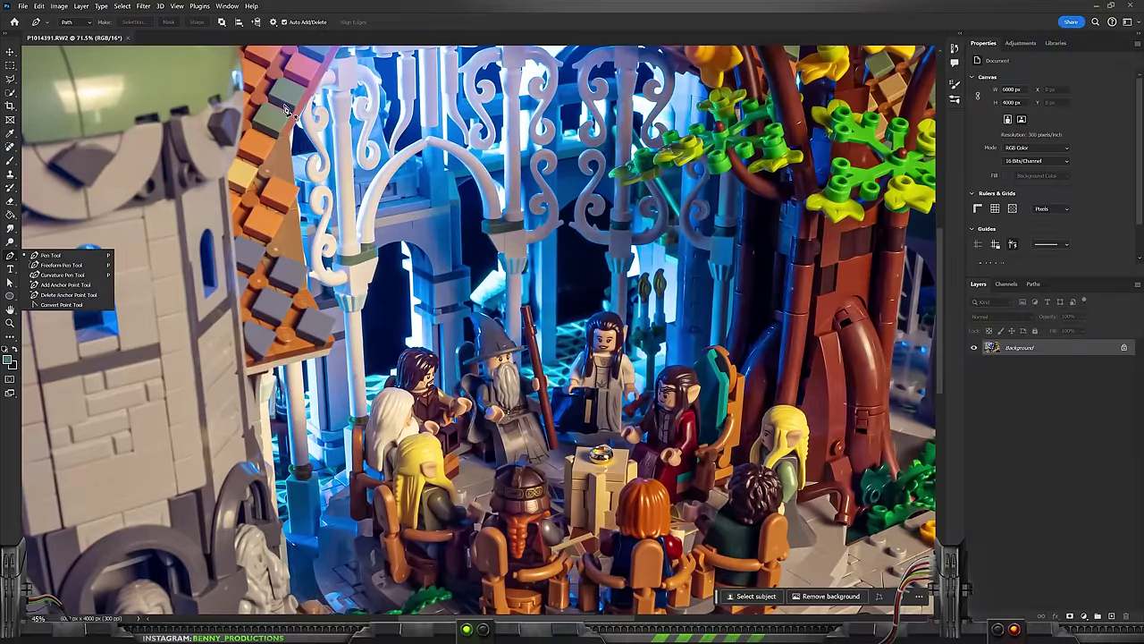
- Mask out the dark background around the LEGO set and tighten the crop from the top-left corner
scroll(289, 134, up, 5)
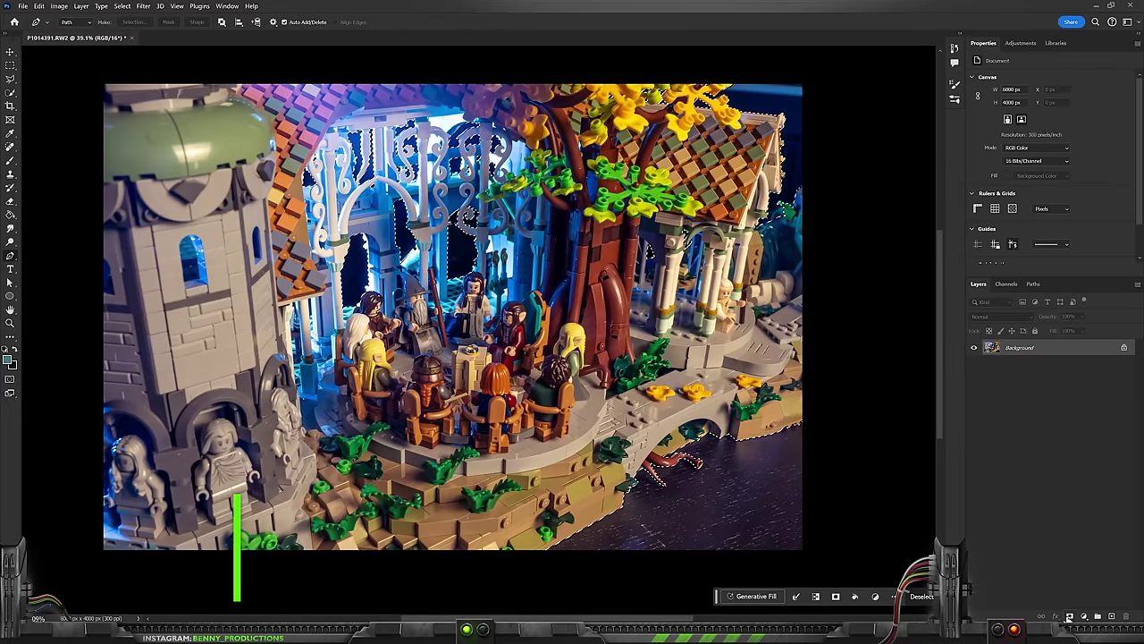
click(1069, 616)
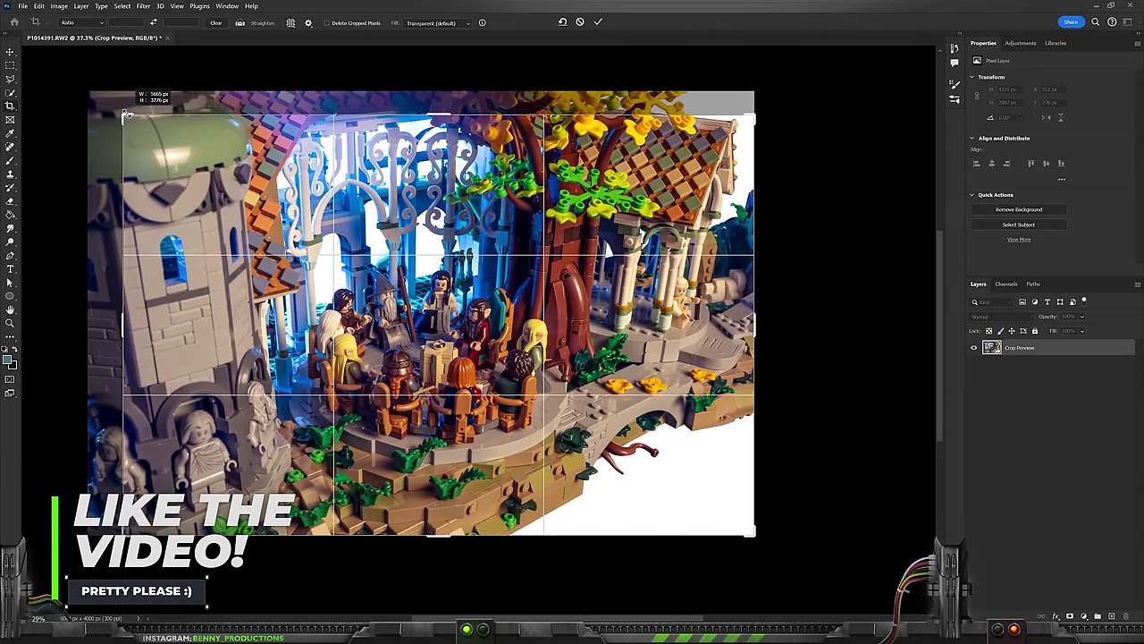
drag(92, 93, 128, 115)
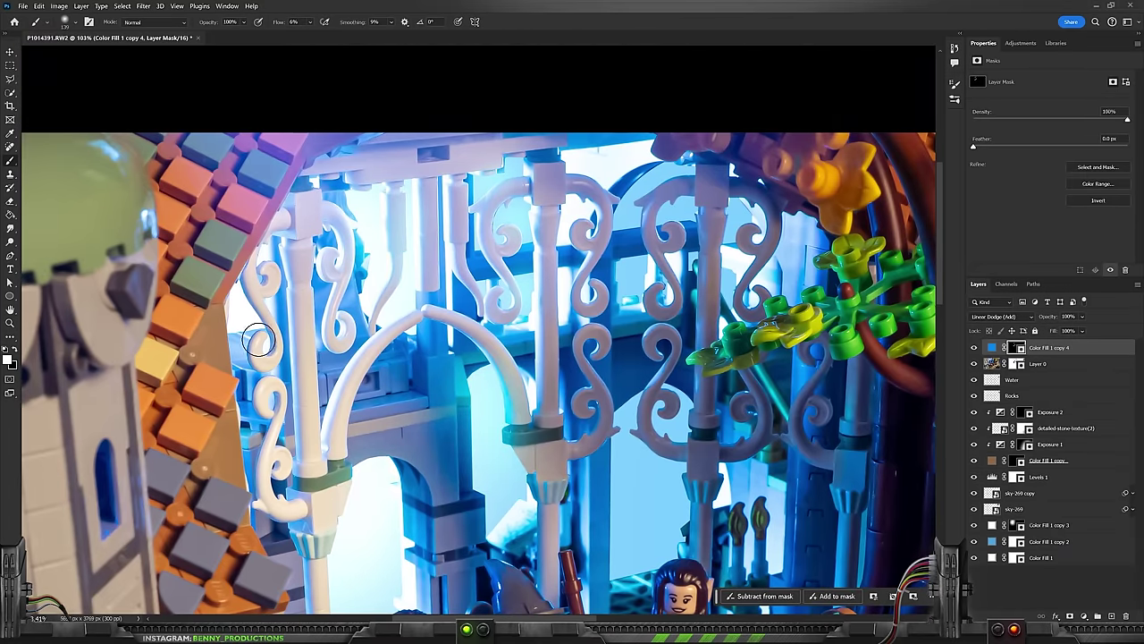
- Scroll down the canvas toward the archways behind the seated figures
scroll(259, 340, down, 3)
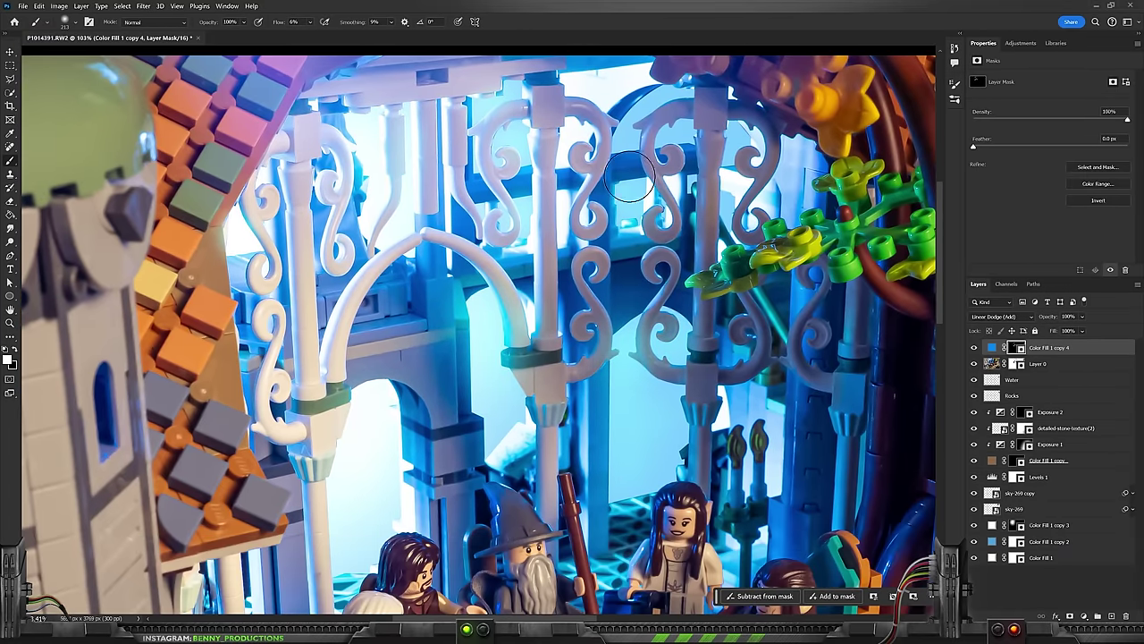
scroll(616, 201, down, 5)
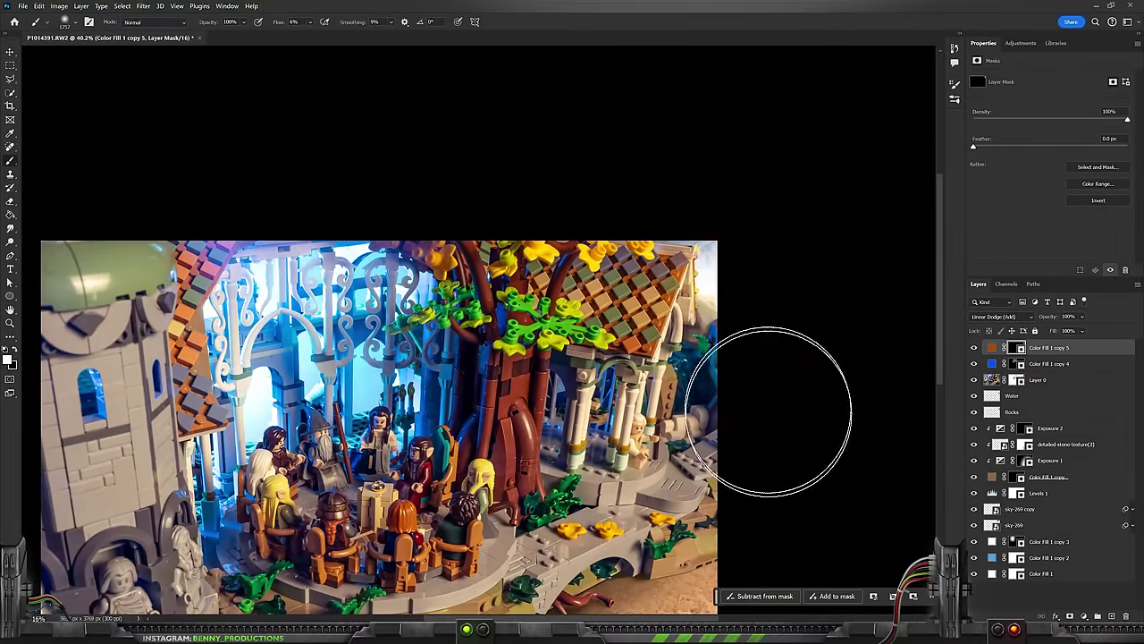
scroll(769, 272, down, 2)
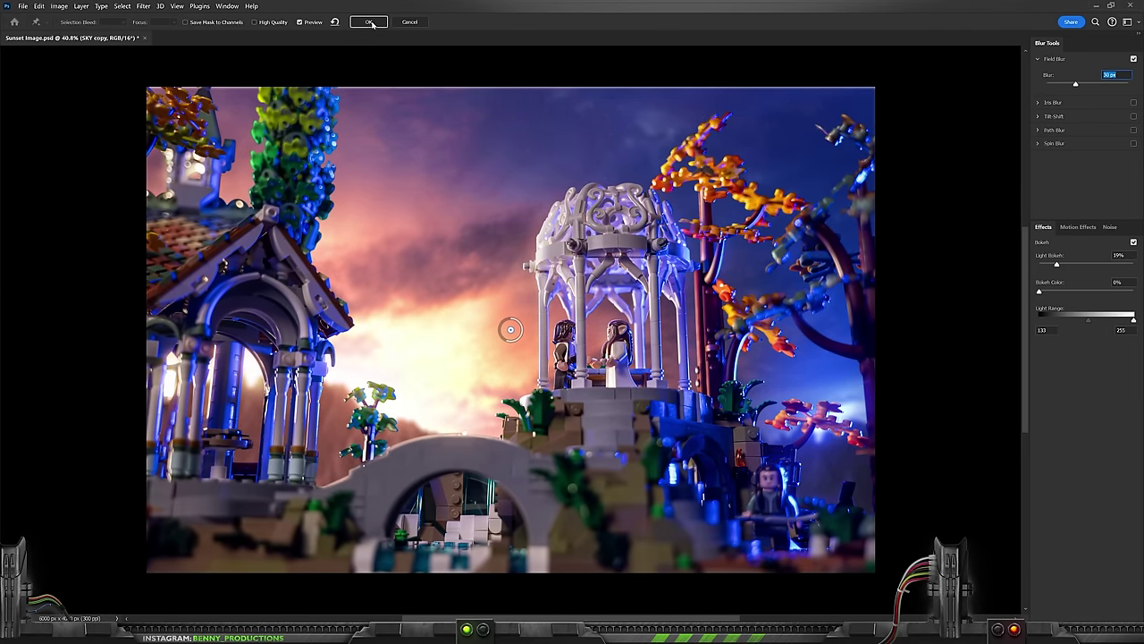
- Apply the field blur to the sky and check Texture and Clarity in the Camera Raw effects
click(370, 22)
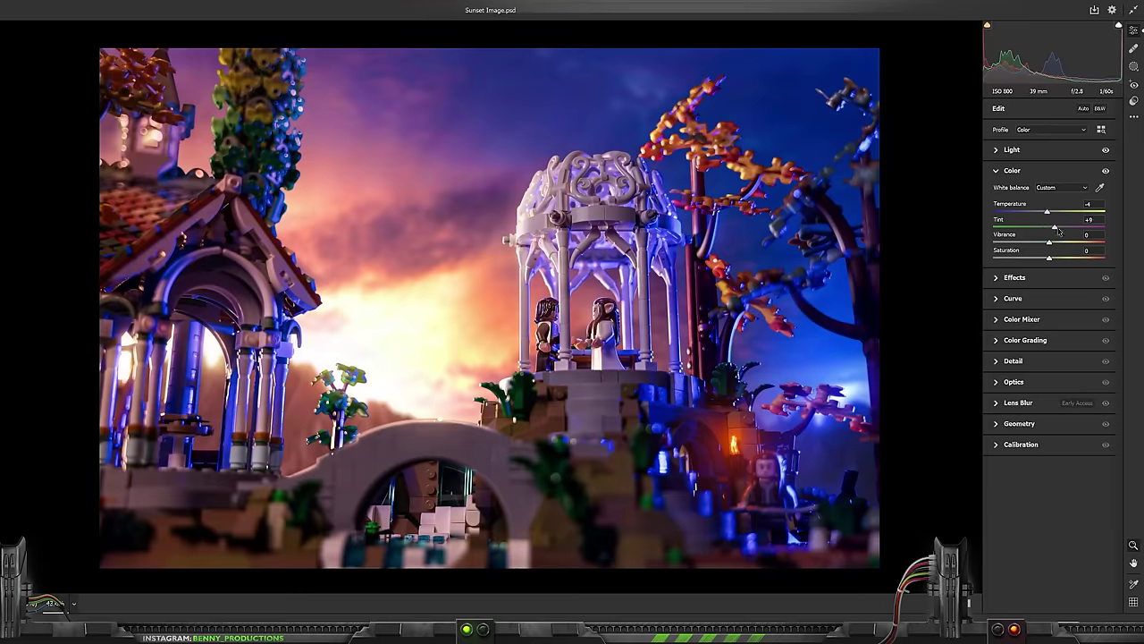
click(1015, 191)
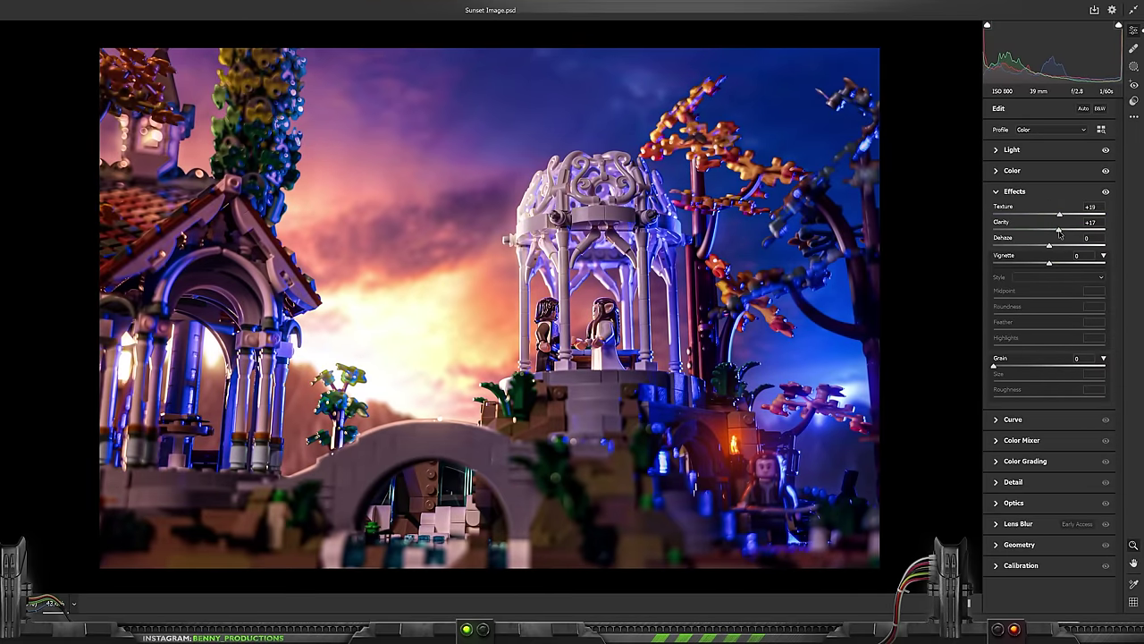
click(996, 191)
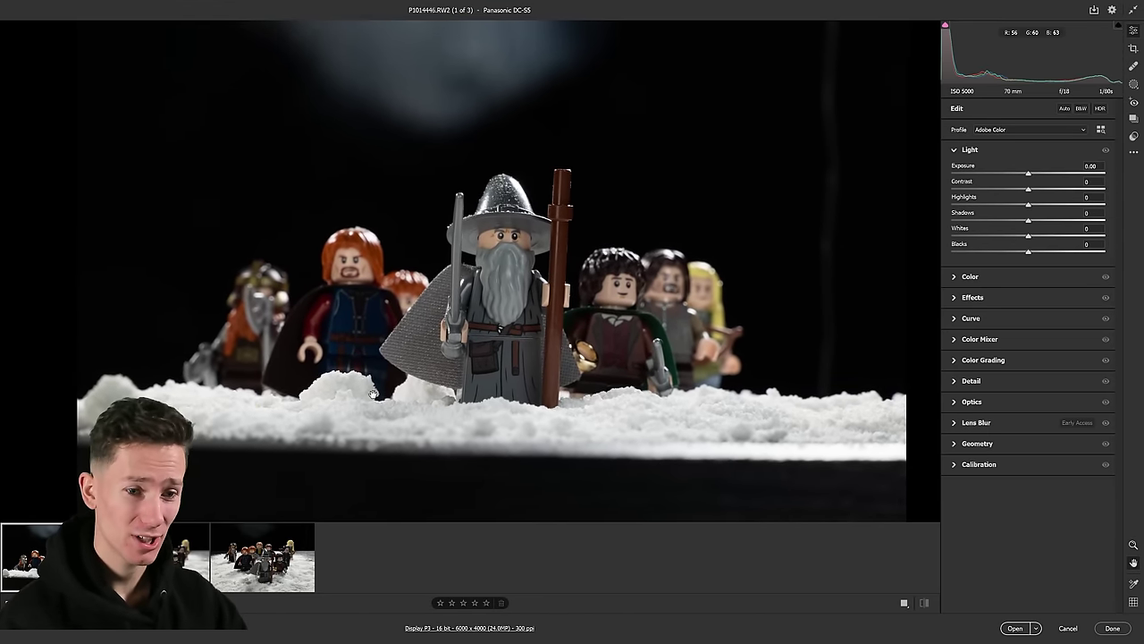
- Select the snow photo and lift its Shadows to +44 and adjust its Whites
click(230, 579)
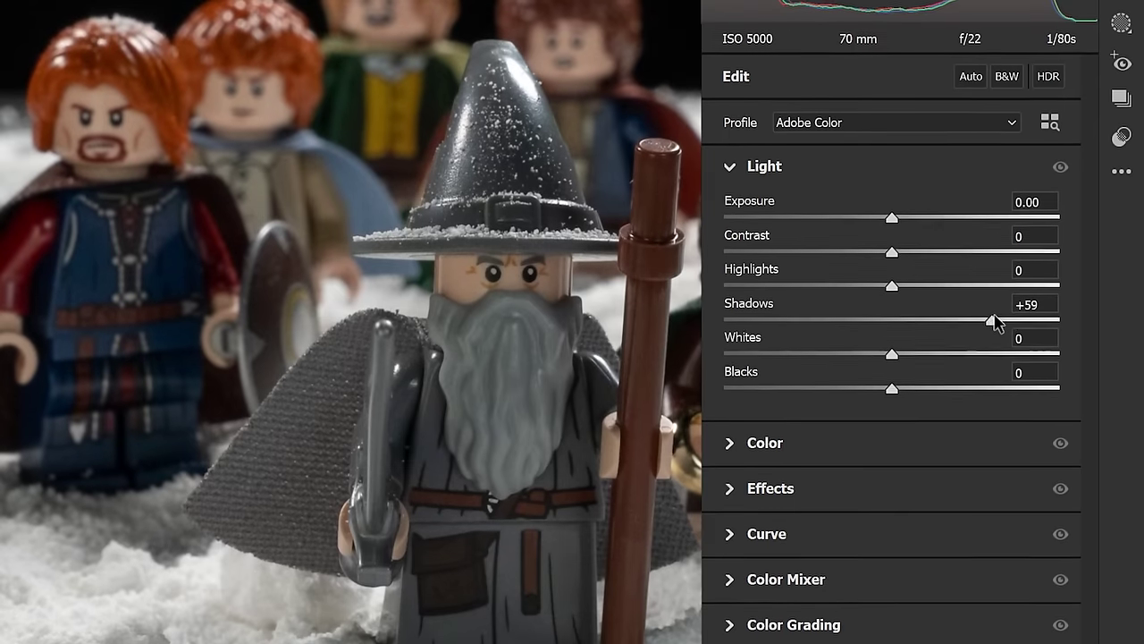
drag(992, 315, 966, 286)
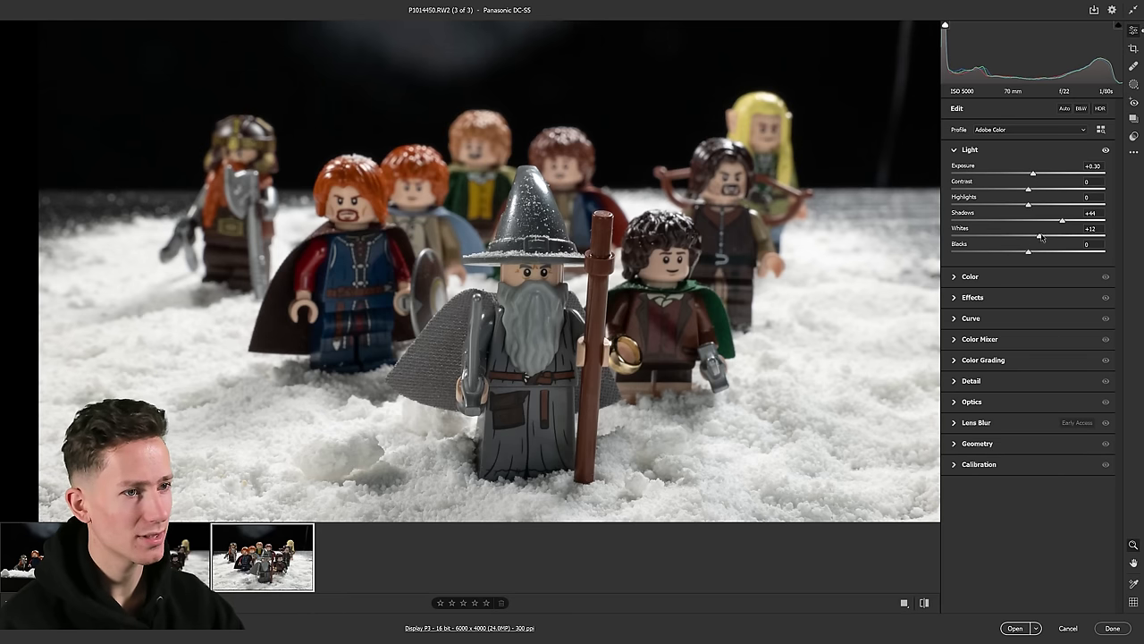
drag(1058, 235, 1056, 236)
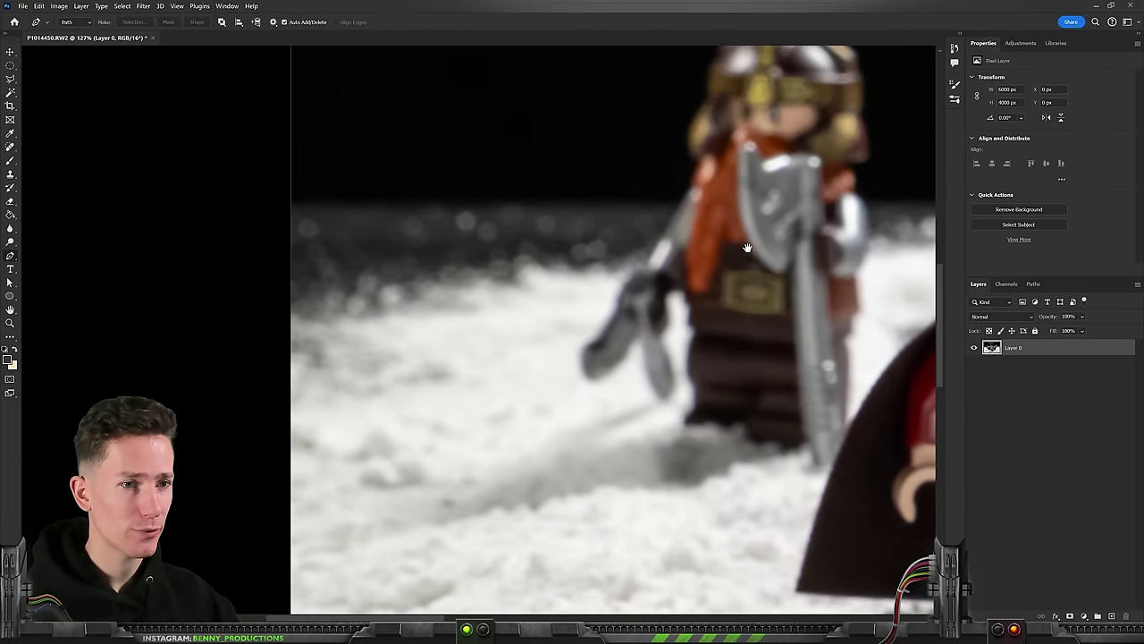
- Scroll up the canvas to view the snow horizon and the dark backdrop
scroll(457, 251, up, 3)
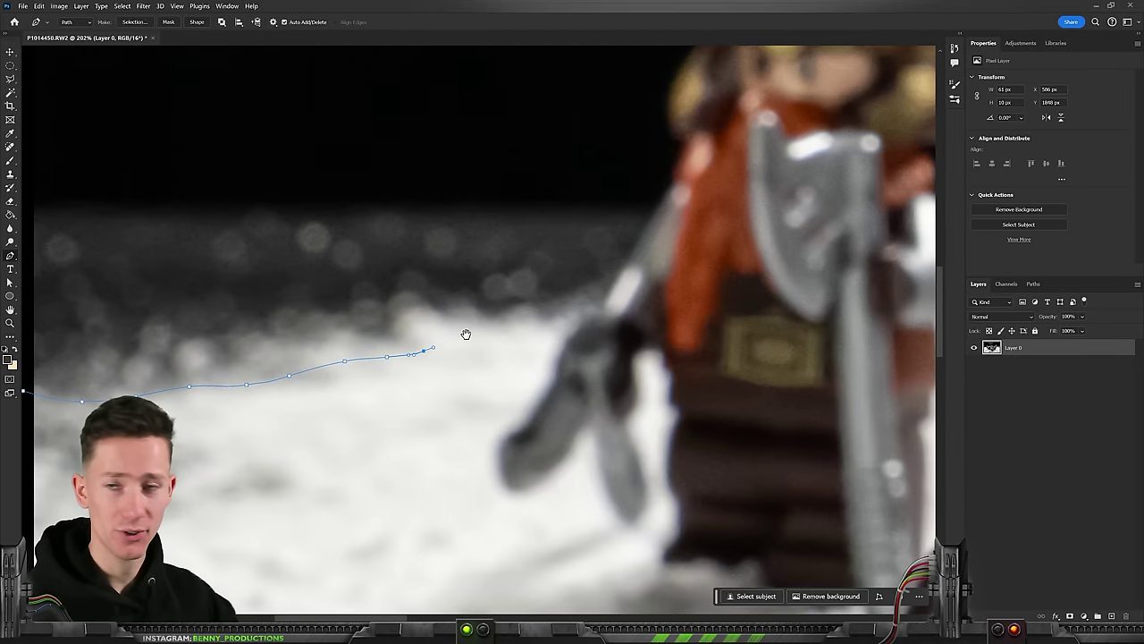
scroll(486, 339, up, 4)
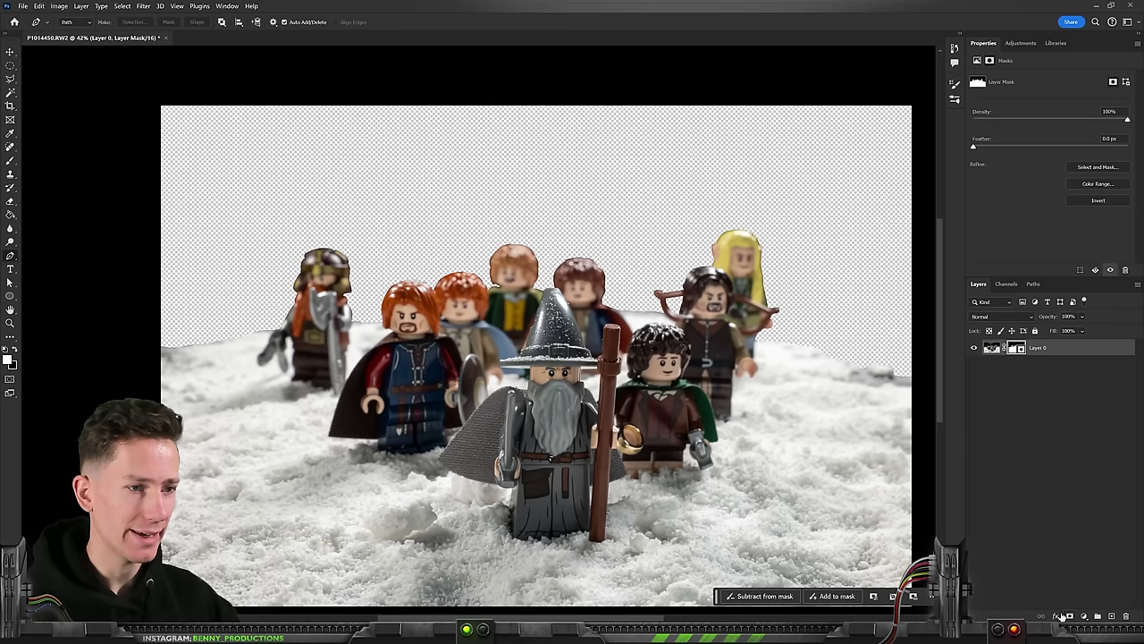
- Scroll the canvas up and down to inspect the mask edges around the figures' hair
scroll(680, 462, down, 2)
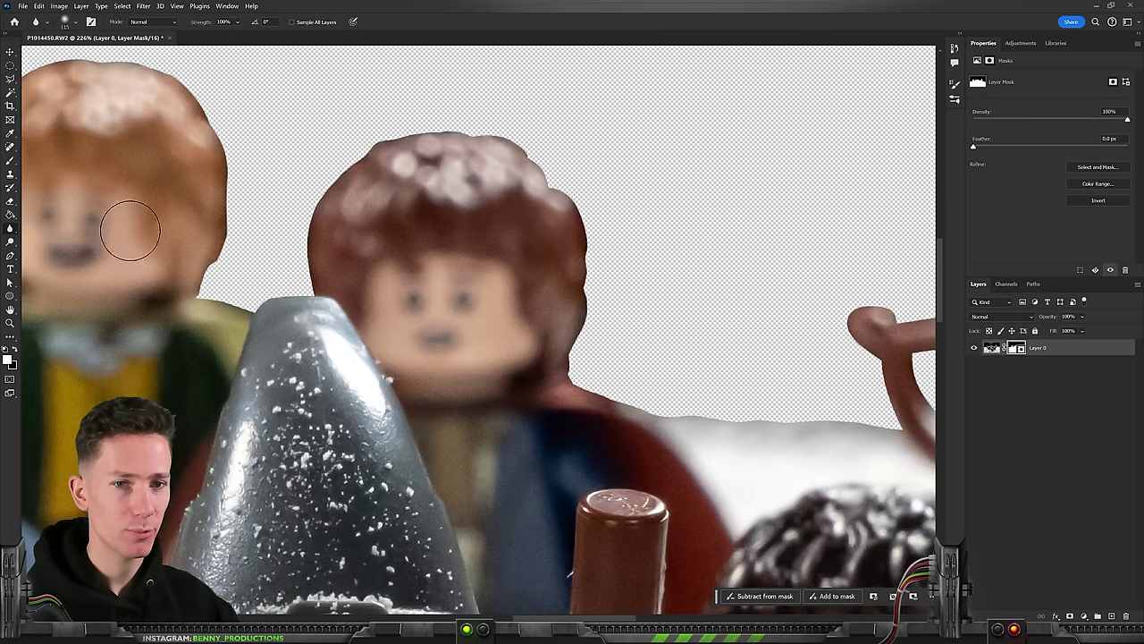
scroll(570, 219, up, 2)
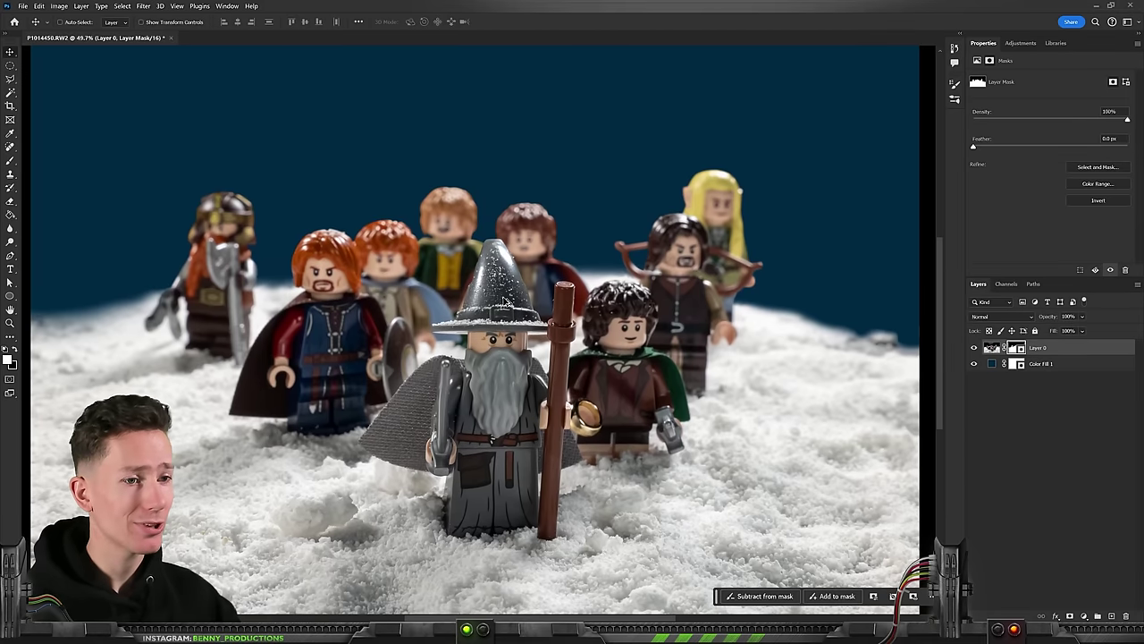
scroll(523, 293, down, 3)
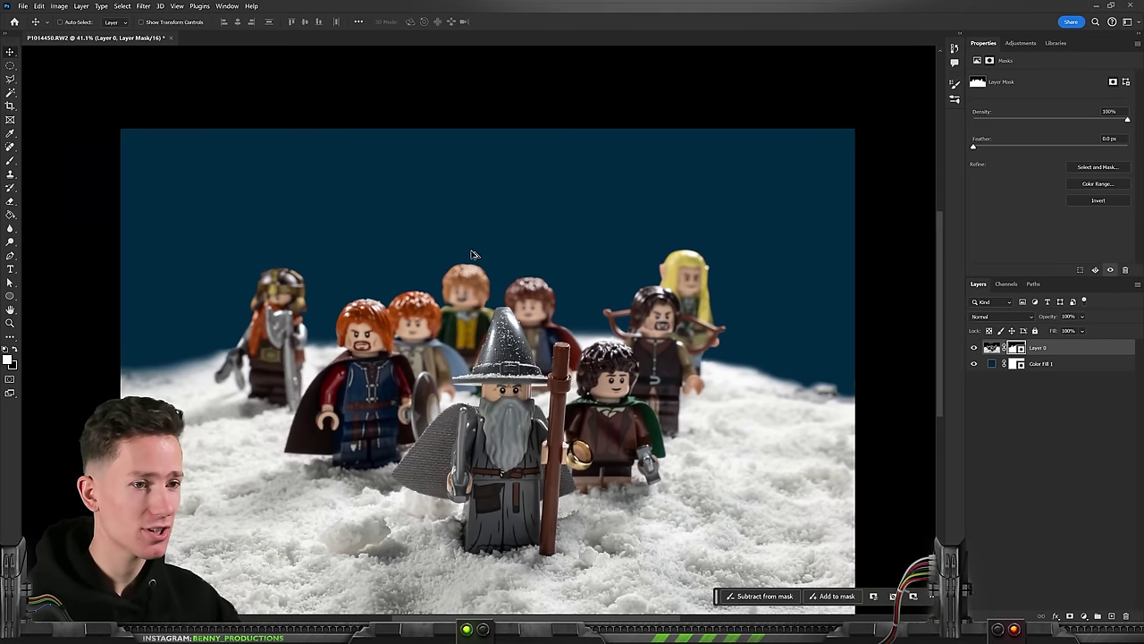
scroll(546, 286, up, 4)
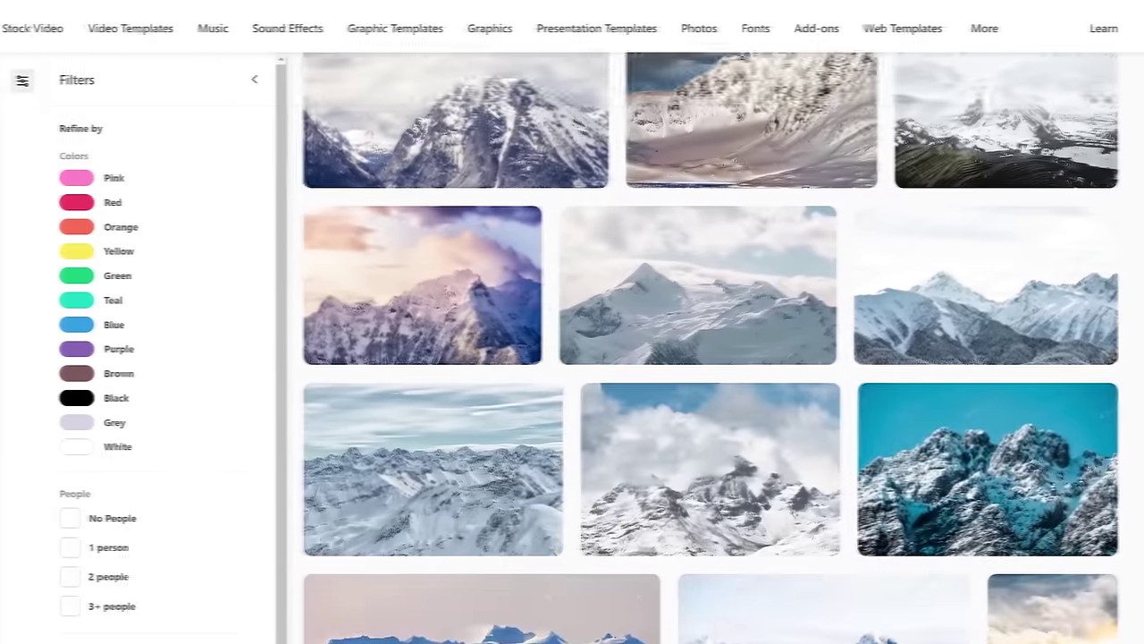
scroll(715, 348, down, 3)
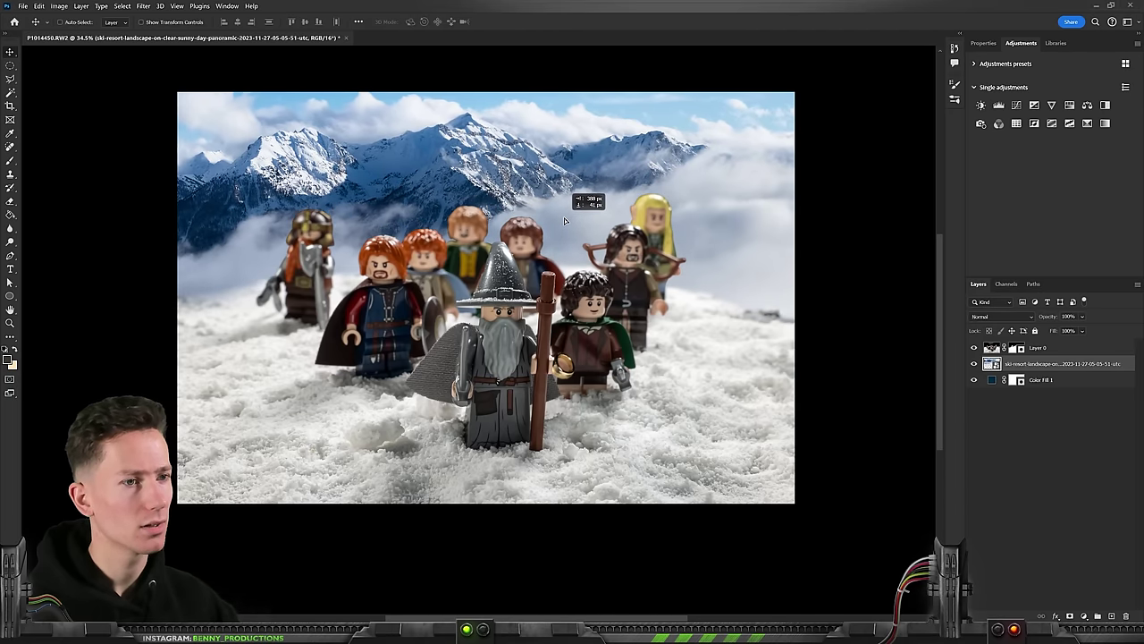
- Raise the mountain backdrop behind the figures and reduce its field blur to about 57 px
drag(565, 221, 572, 160)
key(ctrl+plus)
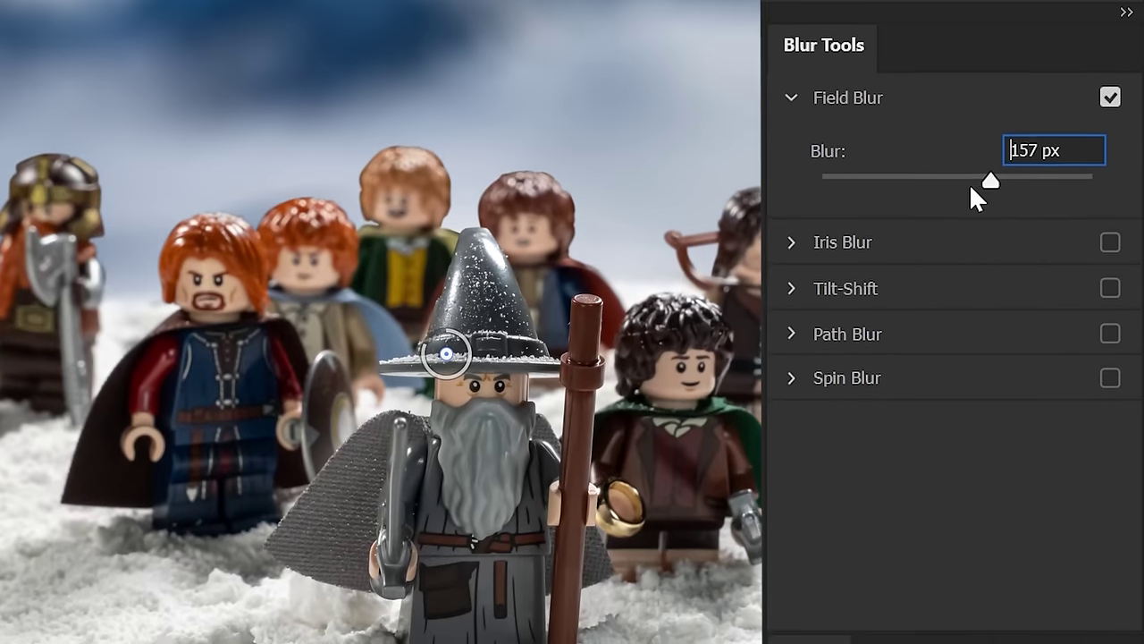
drag(971, 190, 939, 191)
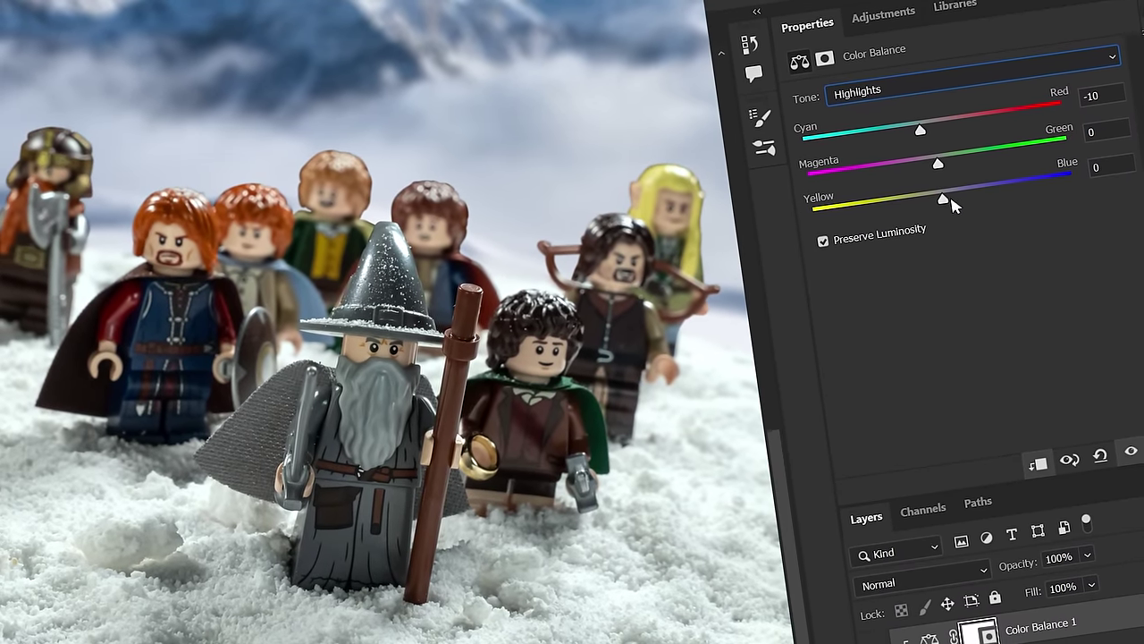
- Shift the highlights toward blue (+9) and paint brightening onto the wizard hat and background figures
drag(943, 200, 955, 204)
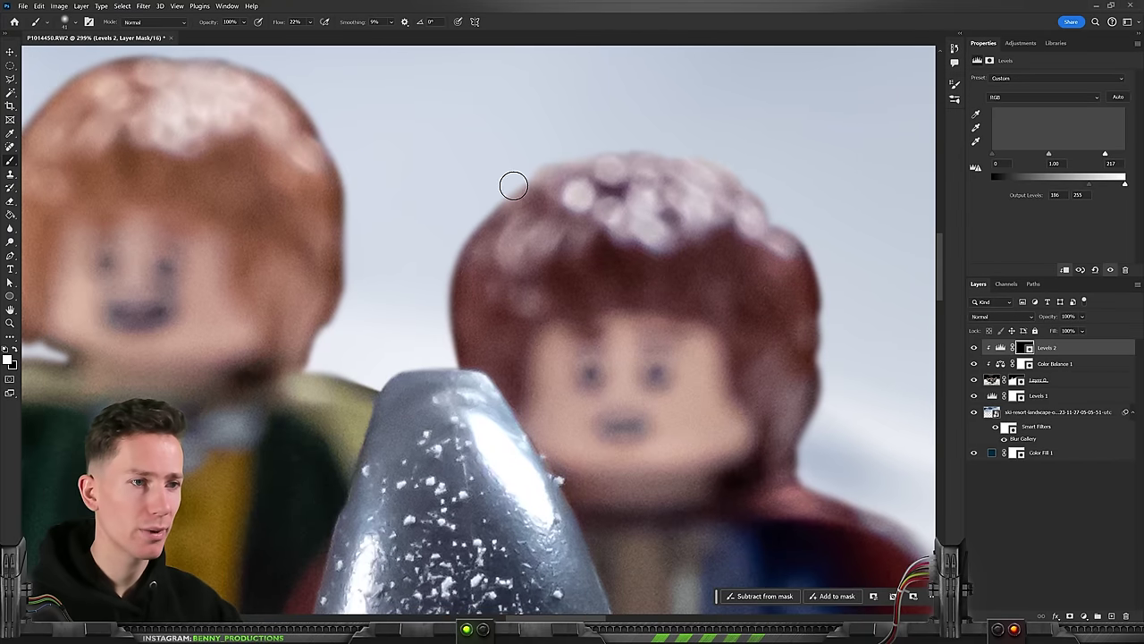
scroll(555, 184, up, 1)
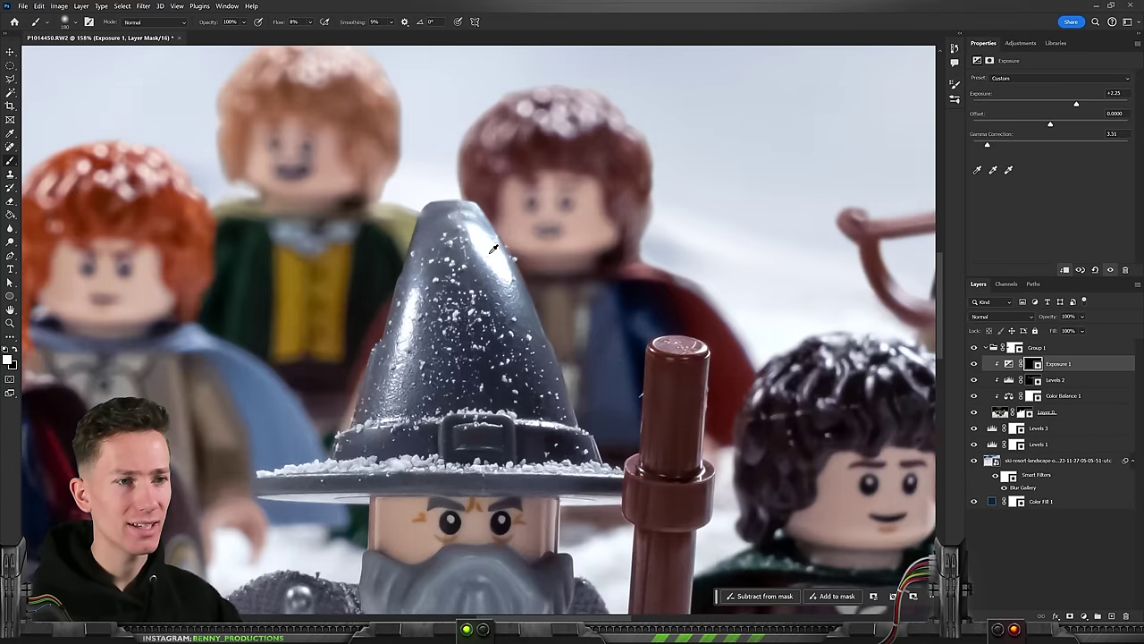
right_click(498, 259)
key(Escape)
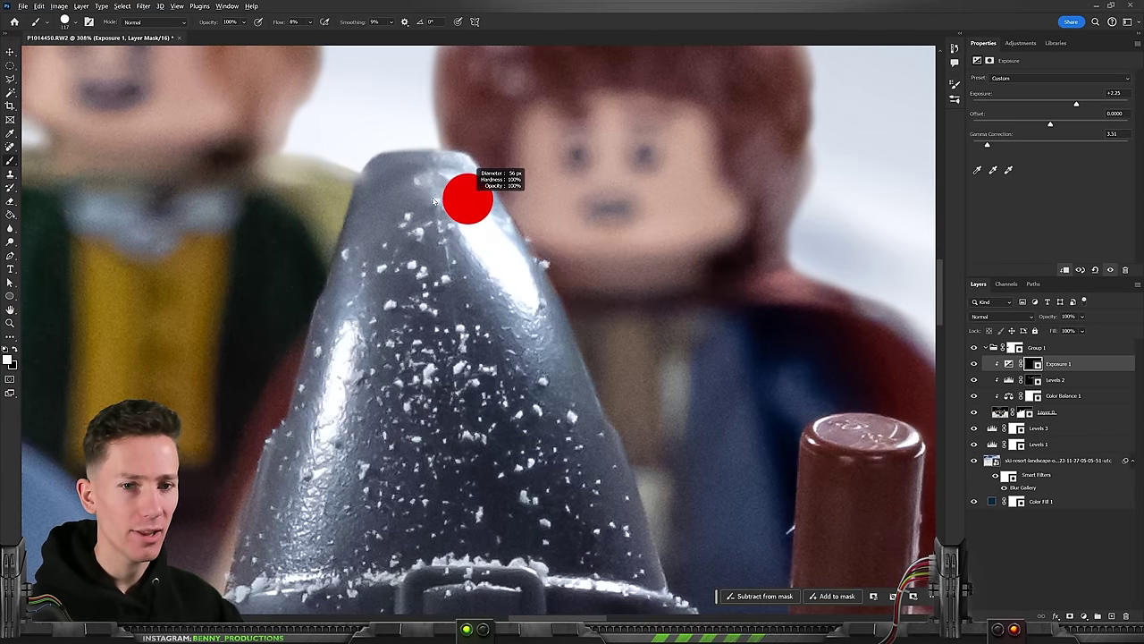
scroll(458, 182, down, 3)
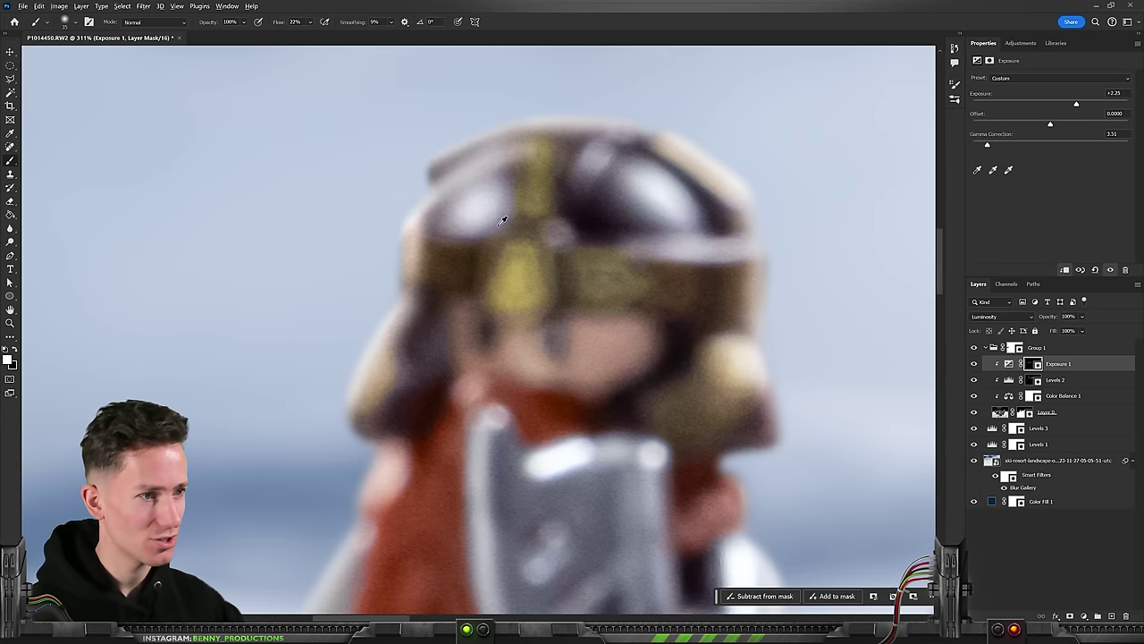
scroll(569, 356, down, 10)
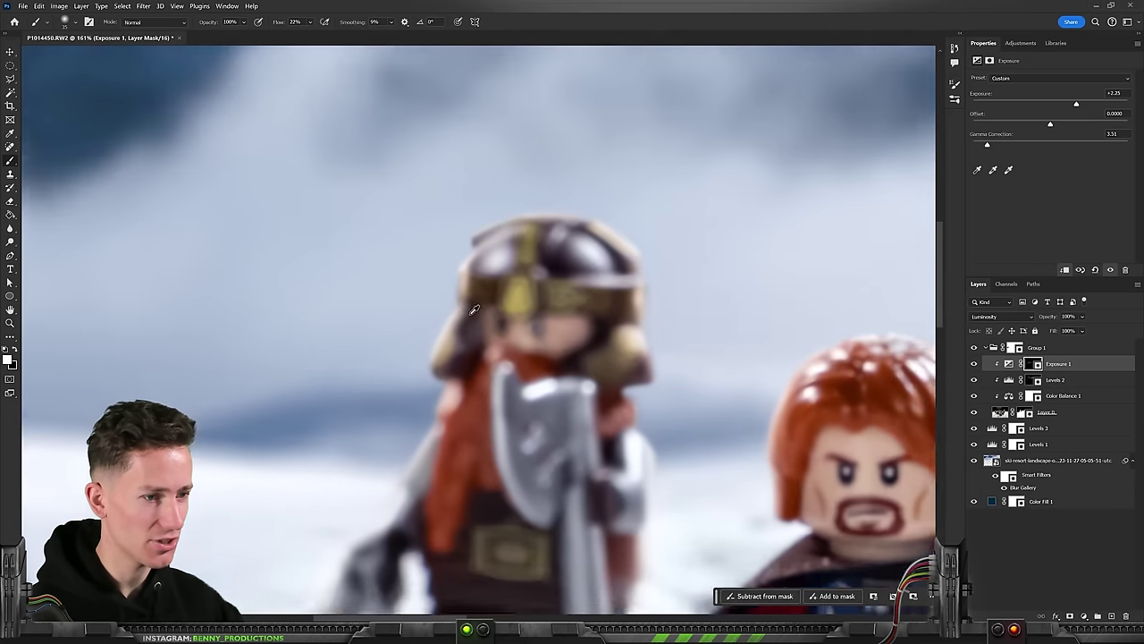
scroll(557, 312, up, 1)
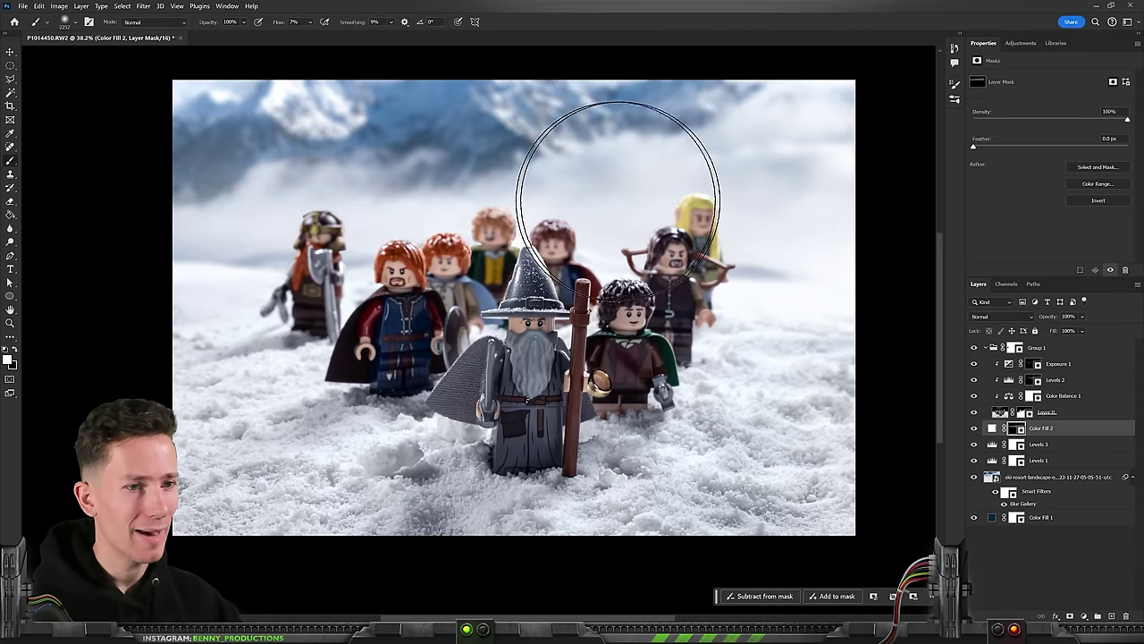
- Resize the brush for painting on the Color Fill 2 mask
drag(626, 191, 685, 192)
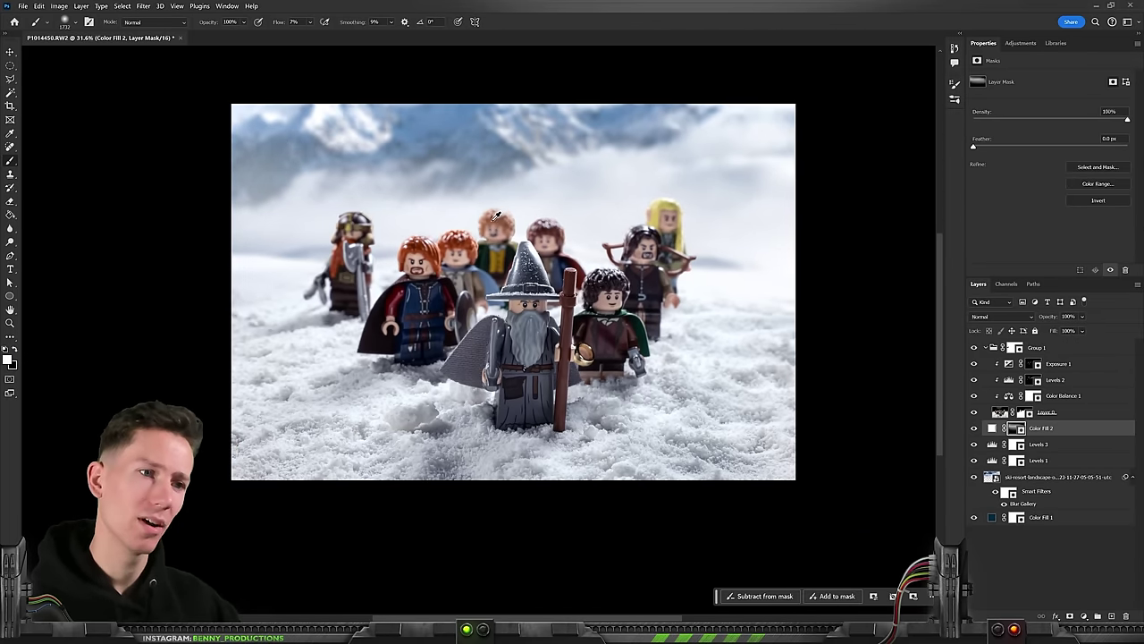
drag(455, 179, 482, 179)
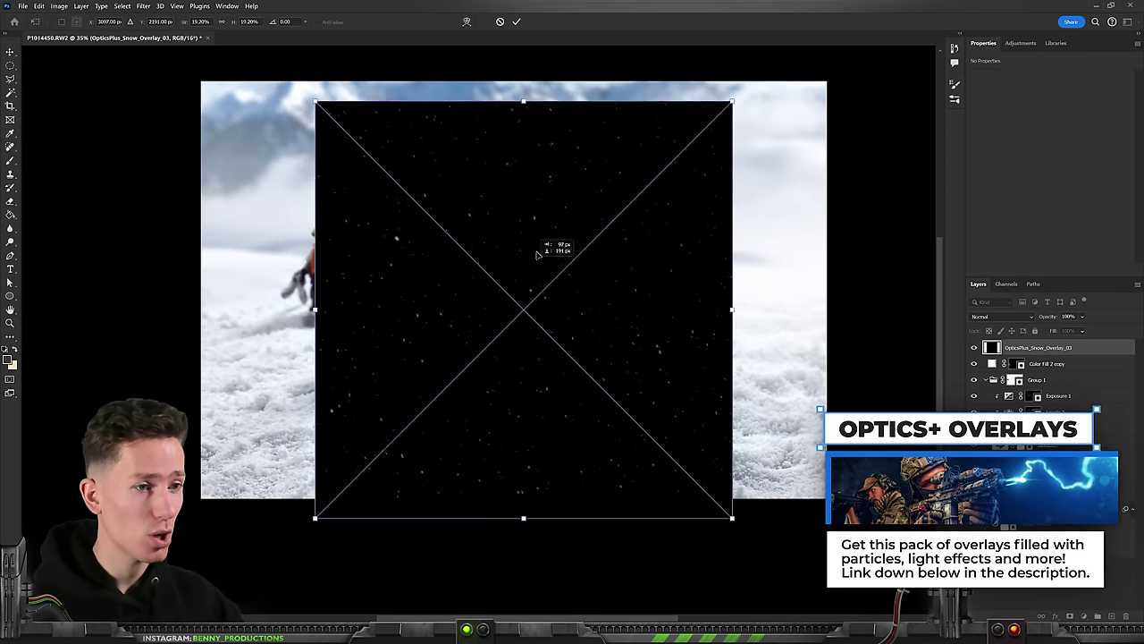
- Nudge the screened snow overlay slightly up and right to cover the canvas
drag(536, 255, 547, 243)
scroll(547, 243, up, 1)
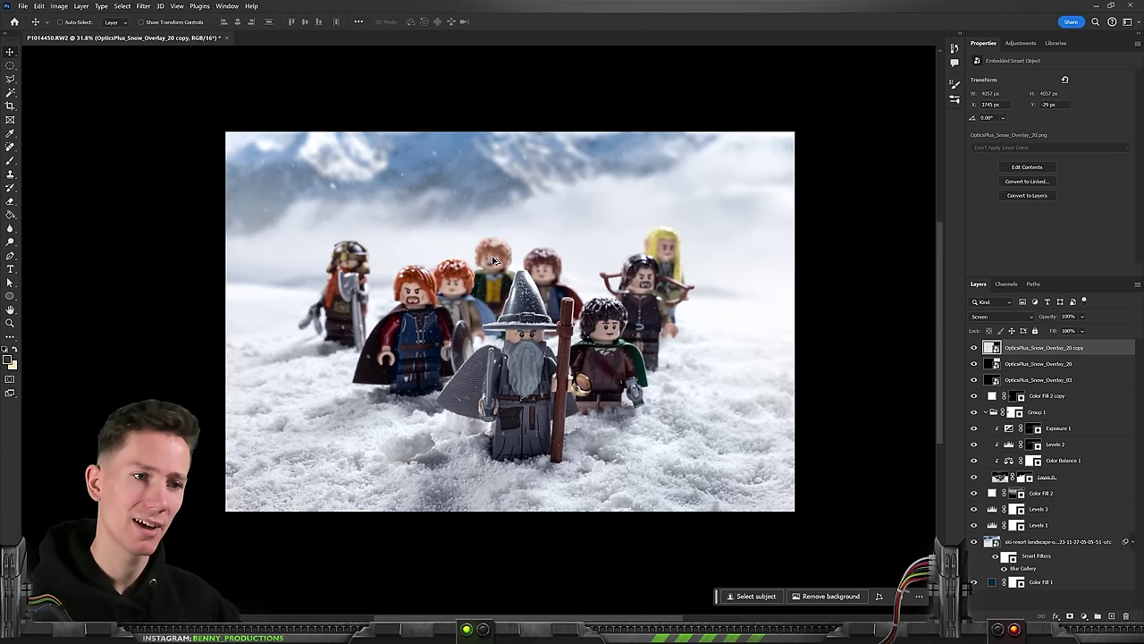
scroll(493, 260, up, 3)
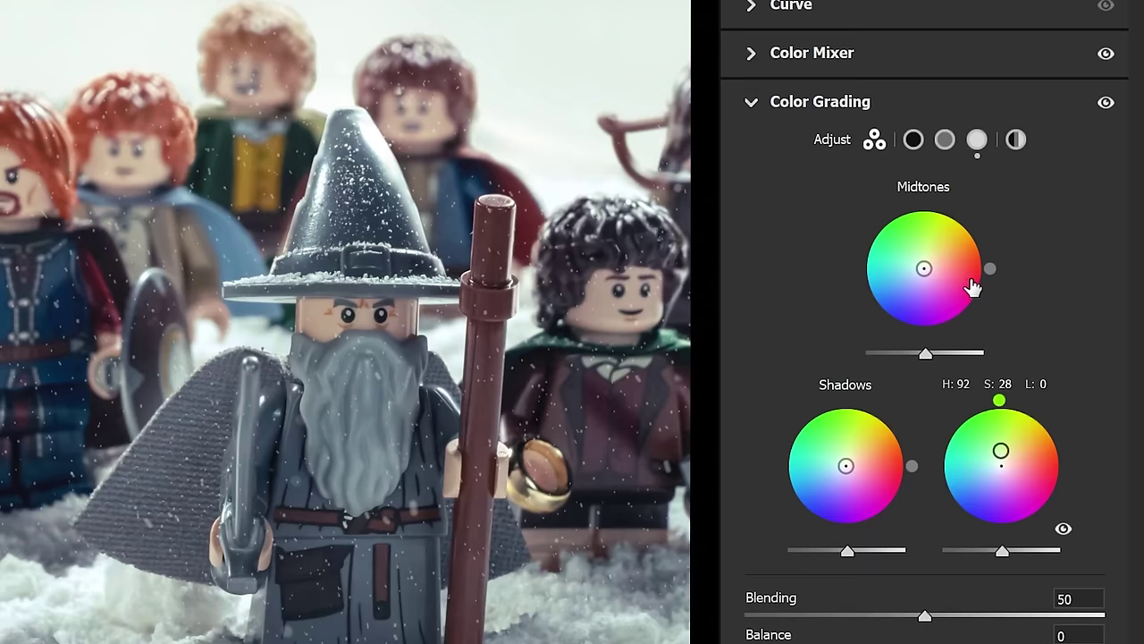
- Bring up Camera Raw's Color settings for temperature and tint
scroll(1050, 224, down, 2)
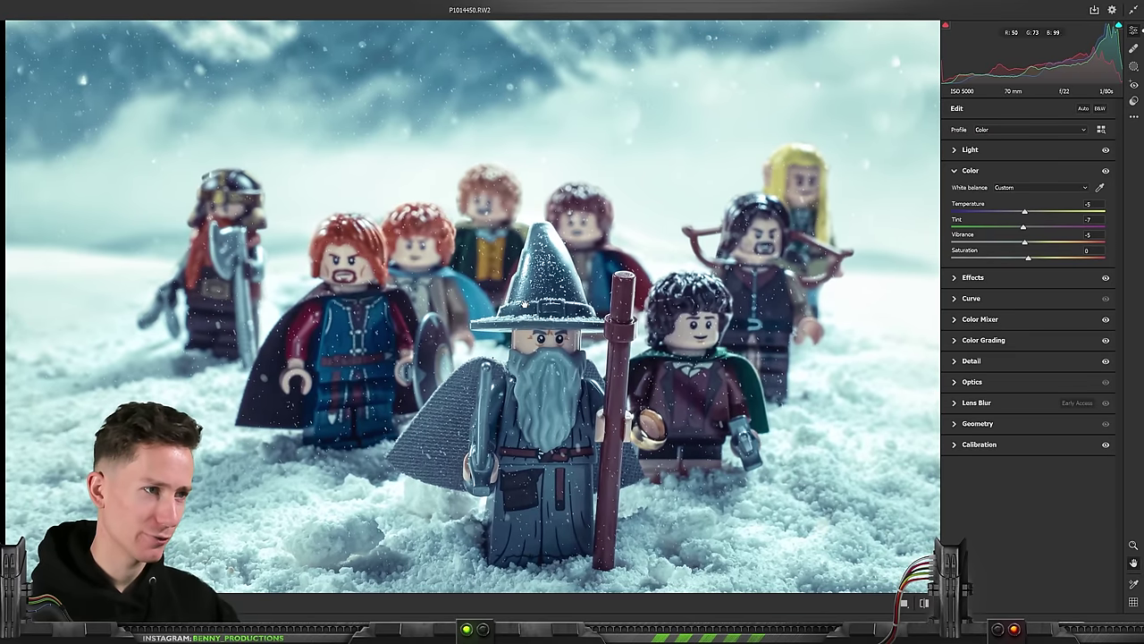
click(490, 302)
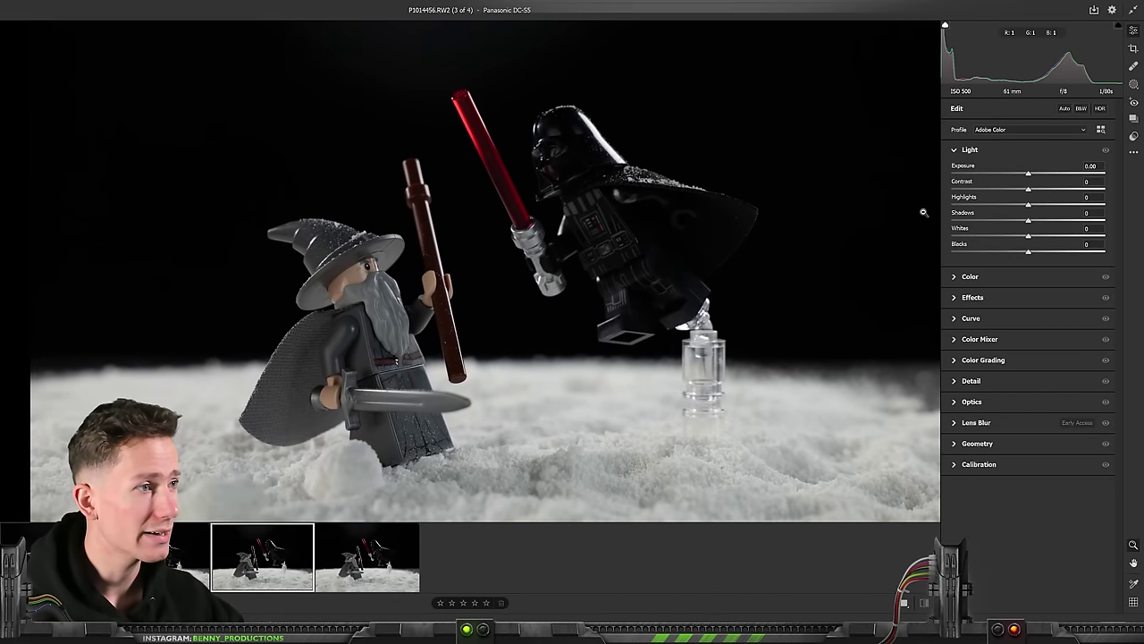
- Raise the duel photo's Shadows in Camera Raw's Light panel toward +73
drag(1037, 220, 1048, 221)
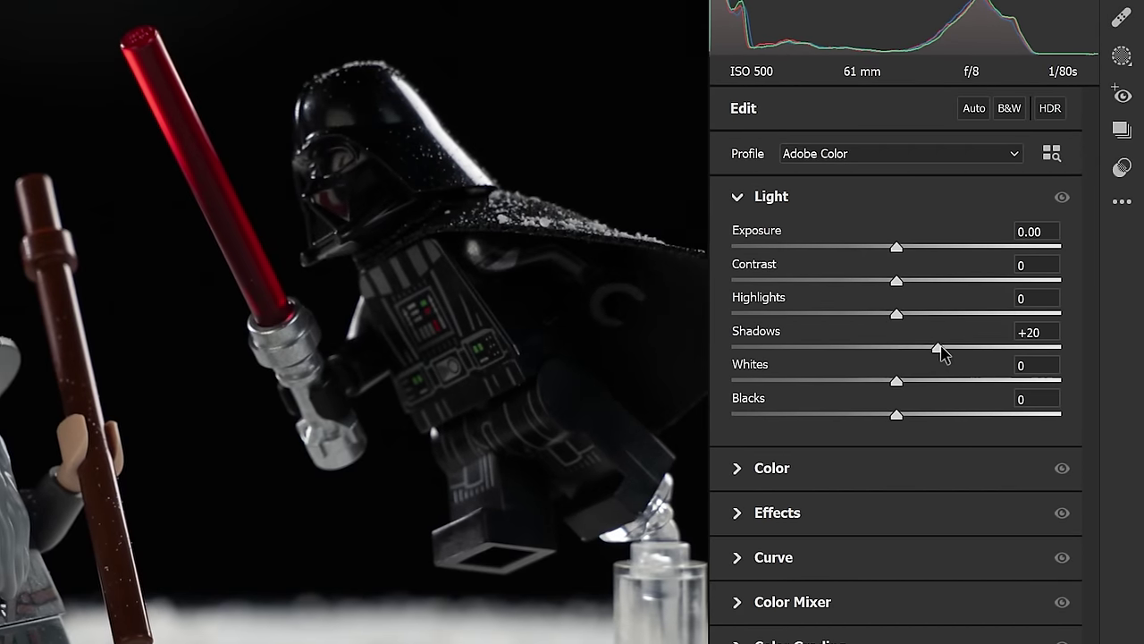
drag(978, 351, 1002, 345)
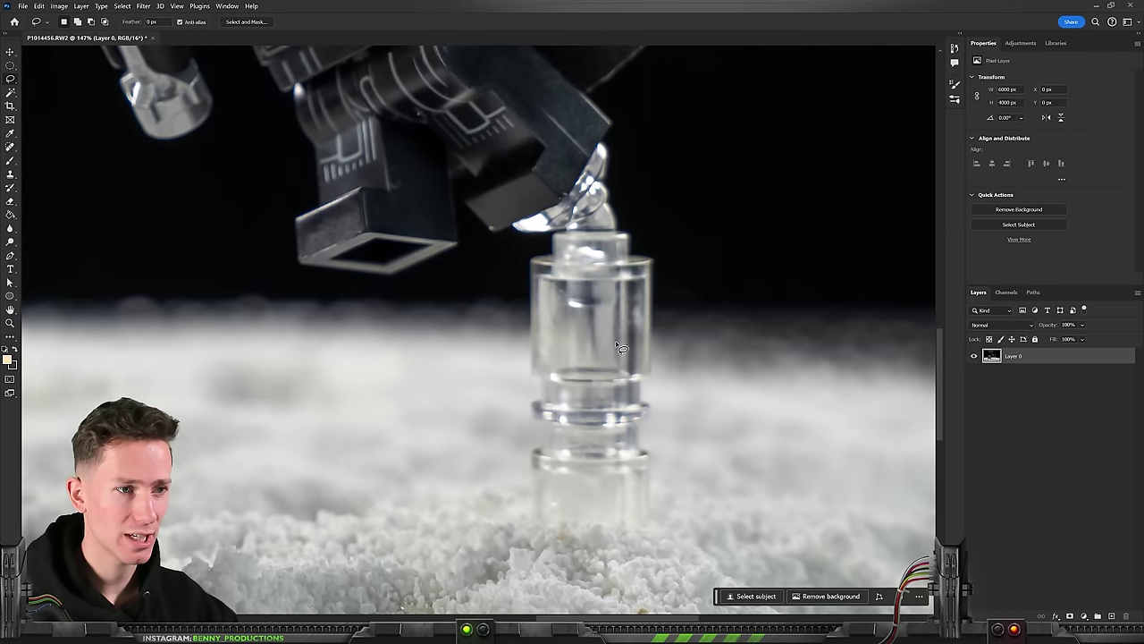
- Fit the canvas on screen and erase Vader's selected clear stand with Generative Fill
scroll(590, 302, up, 5)
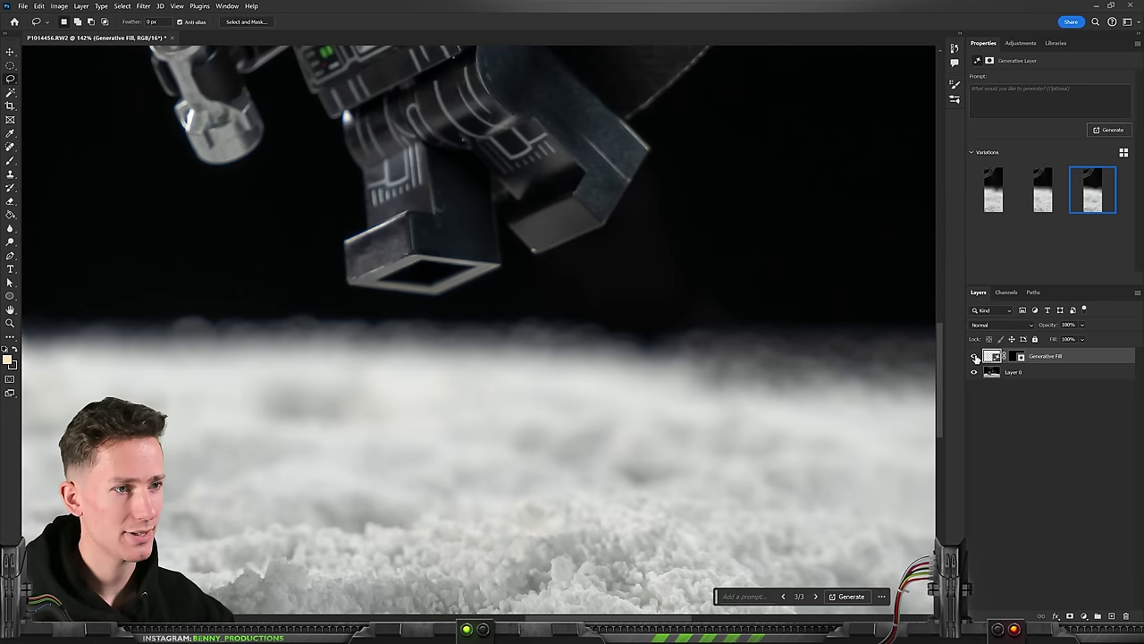
key(ctrl+0)
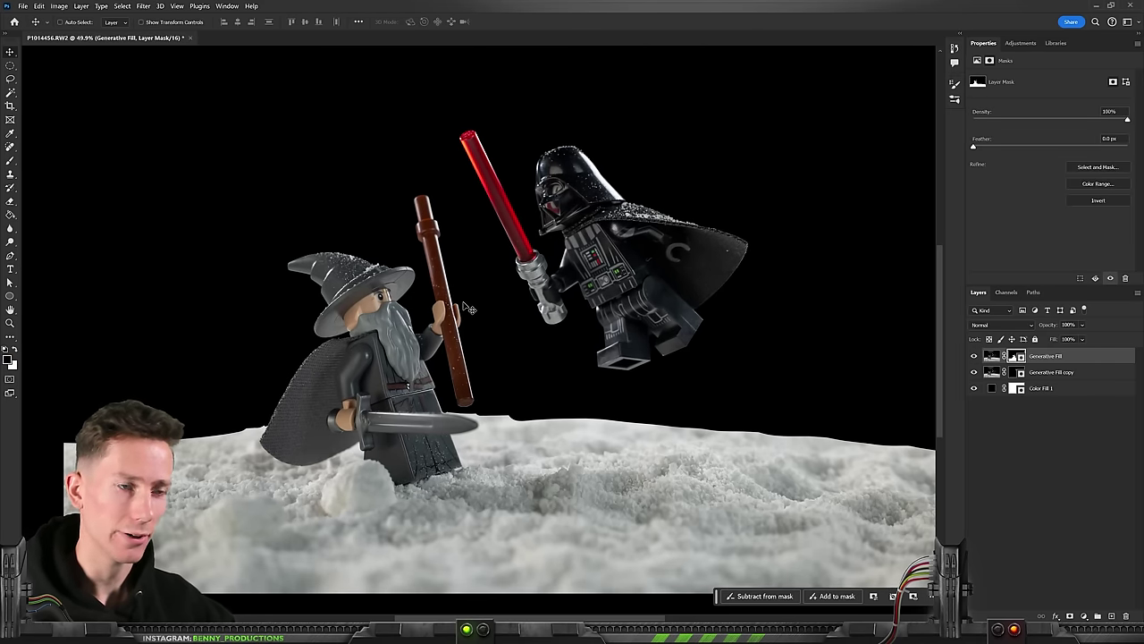
- Scale the Firefly winter forest image so it fills the whole frame behind the figures
scroll(467, 307, up, 1)
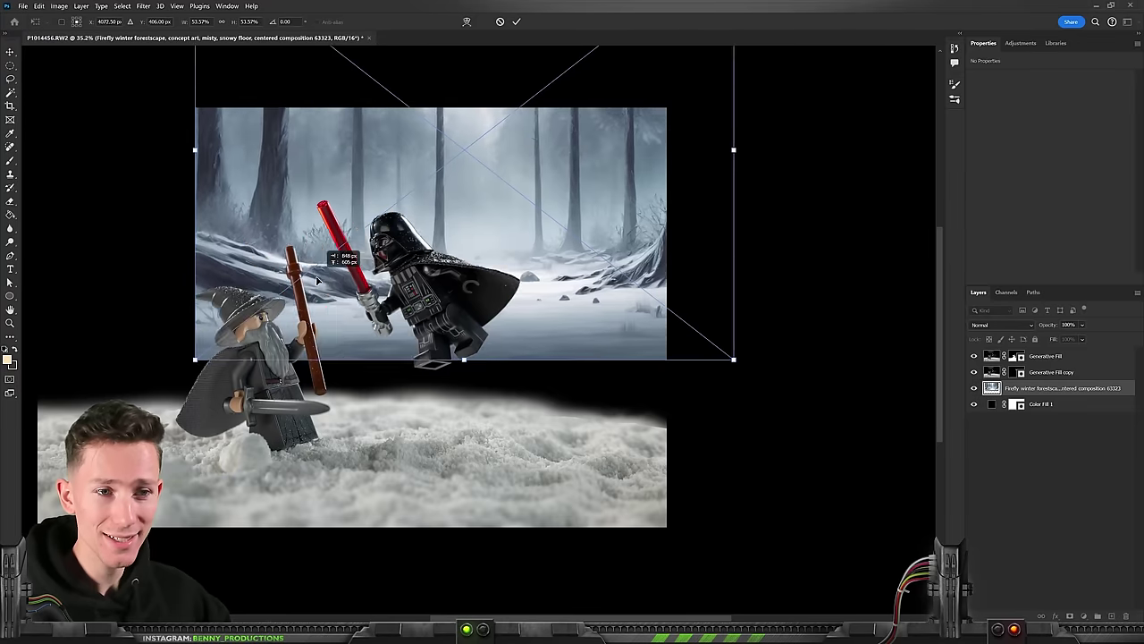
drag(317, 283, 527, 318)
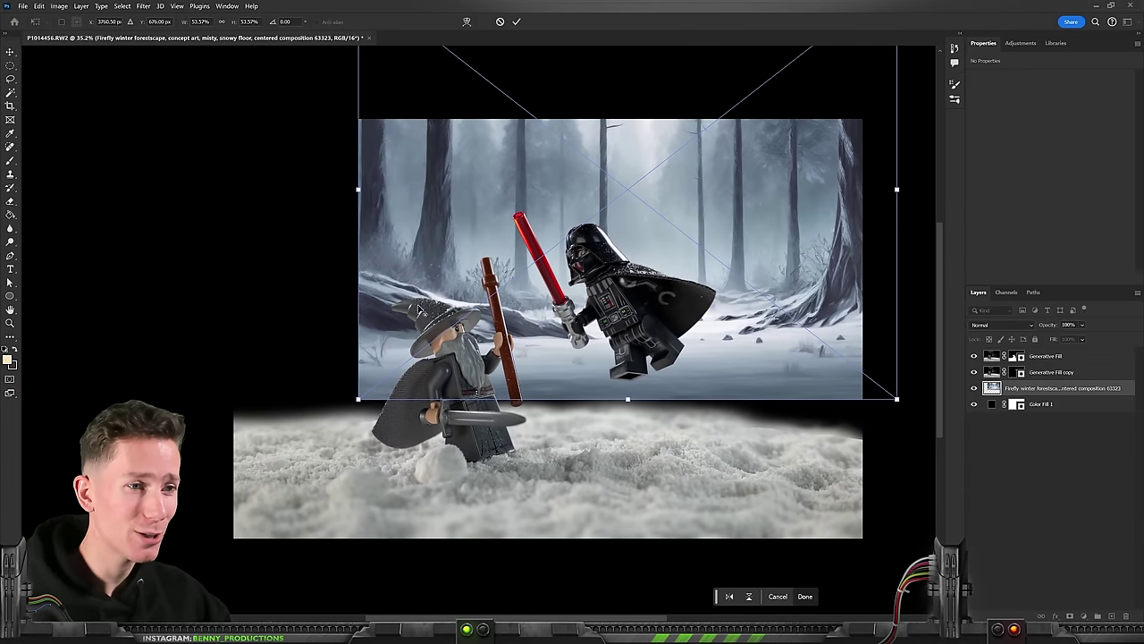
scroll(419, 308, down, 2)
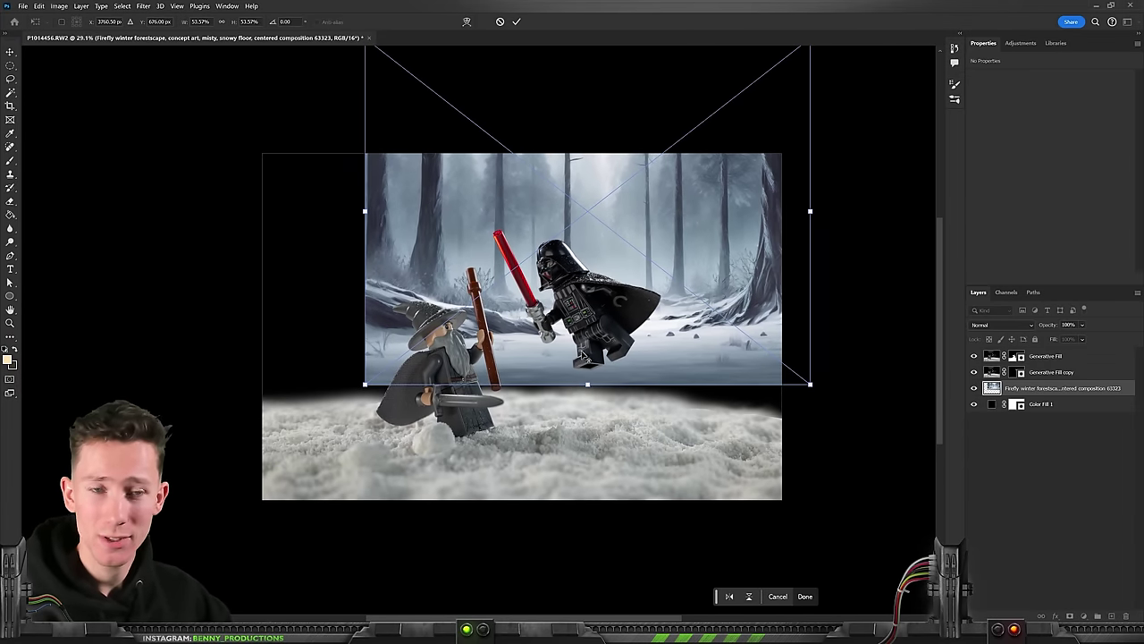
scroll(581, 354, up, 4)
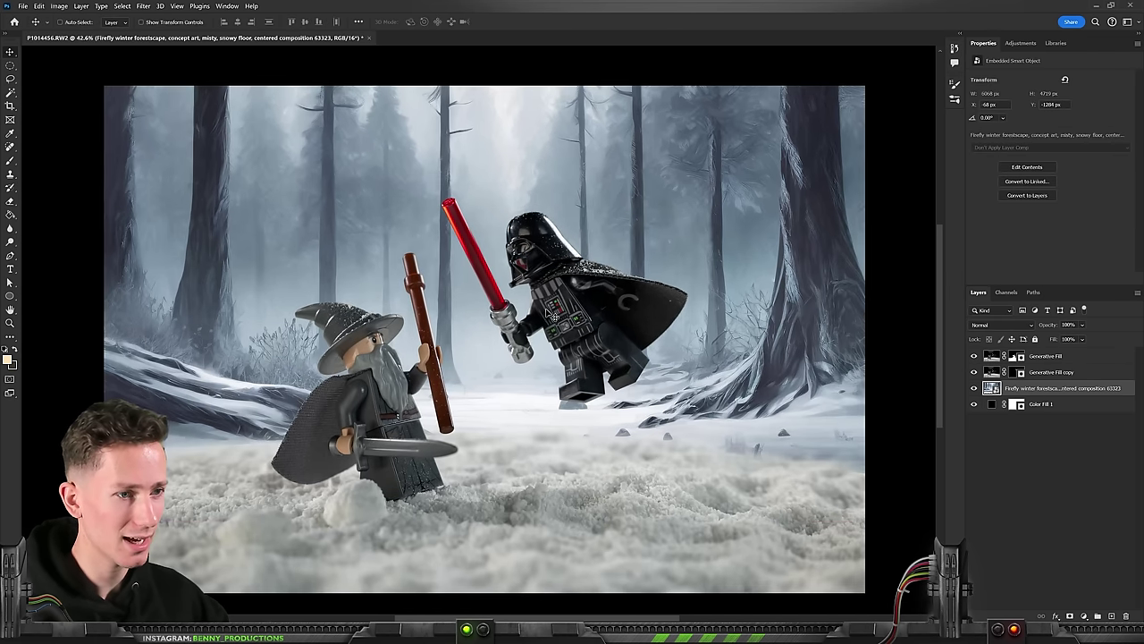
- Apply Blur Gallery's Field Blur to the forest backdrop
click(143, 5)
mouse_move(205, 136)
click(290, 136)
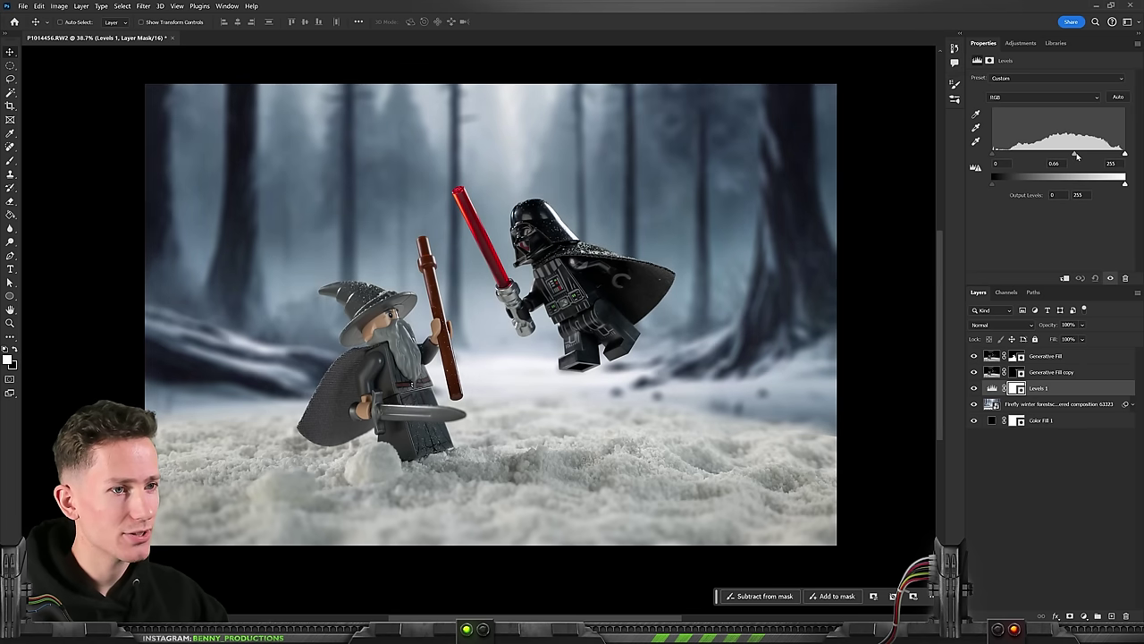
- Adjust Levels midtones, tint Color Balance highlights magenta, and move Color Balance 1 copy above Group 1
drag(1065, 156, 1073, 157)
scroll(473, 296, up, 1)
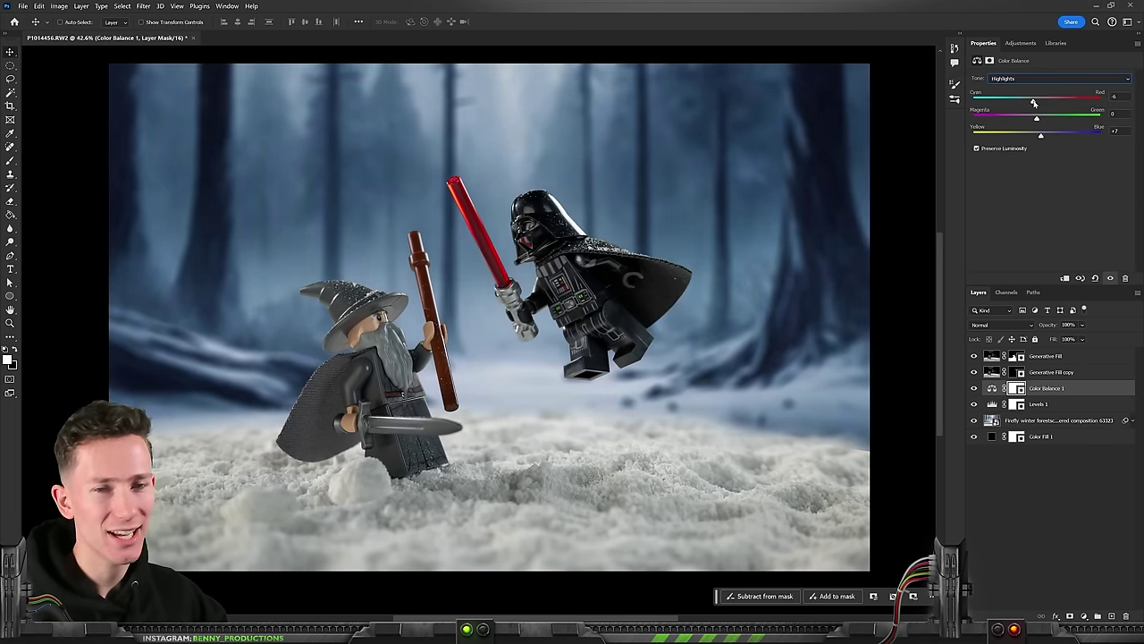
drag(1035, 104, 1028, 120)
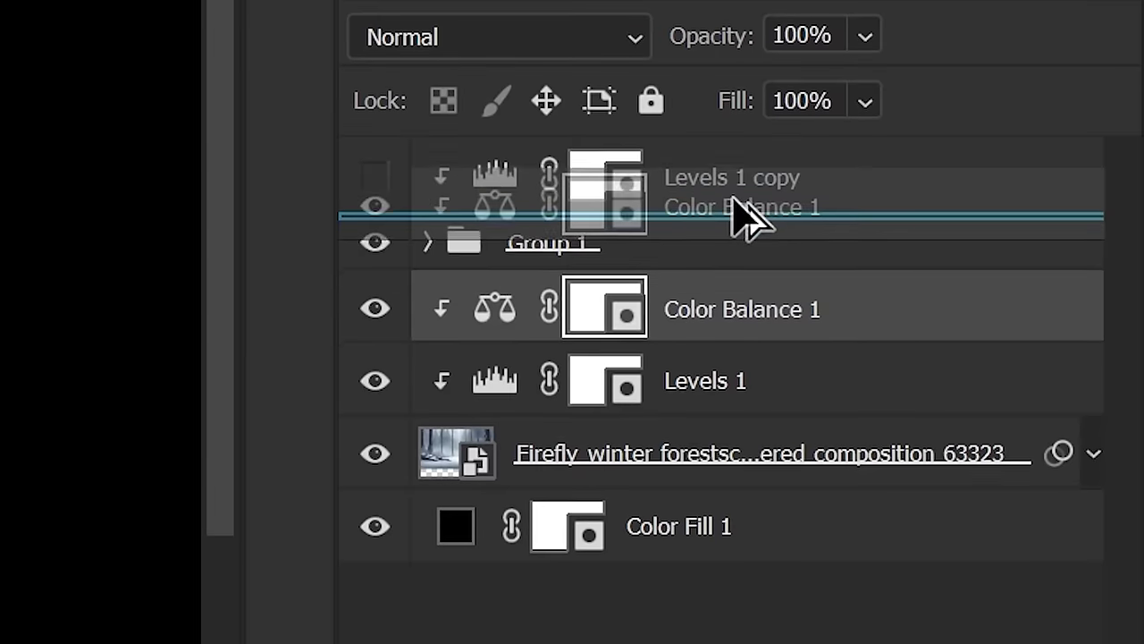
drag(1057, 366, 1046, 370)
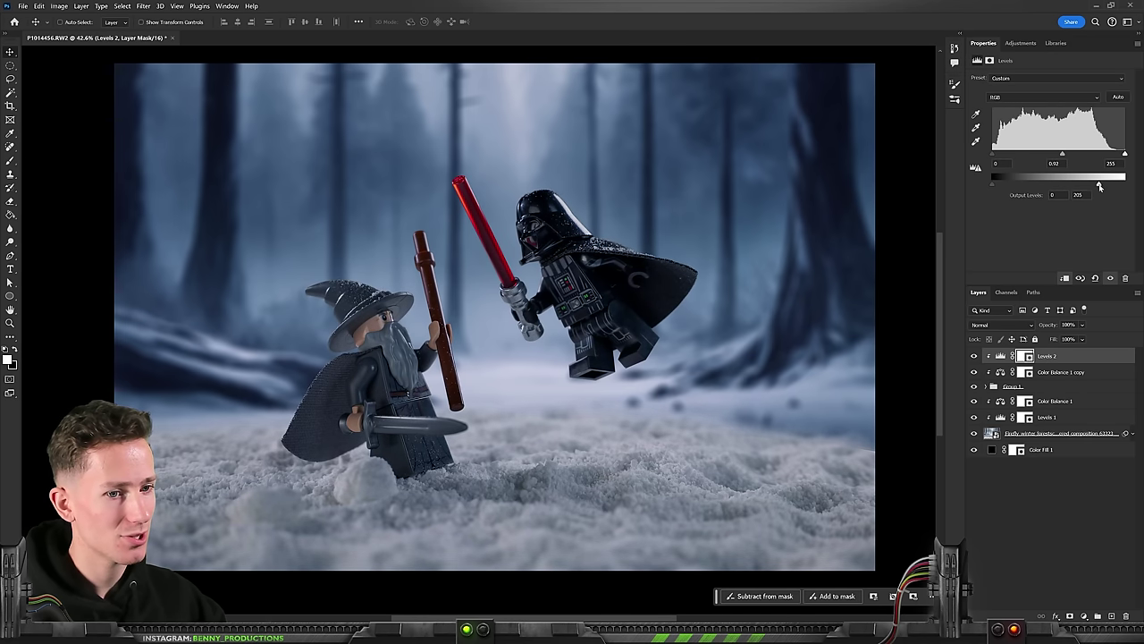
- Trace the lightsaber blade with the Pen tool as a white shape layer
scroll(531, 316, up, 6)
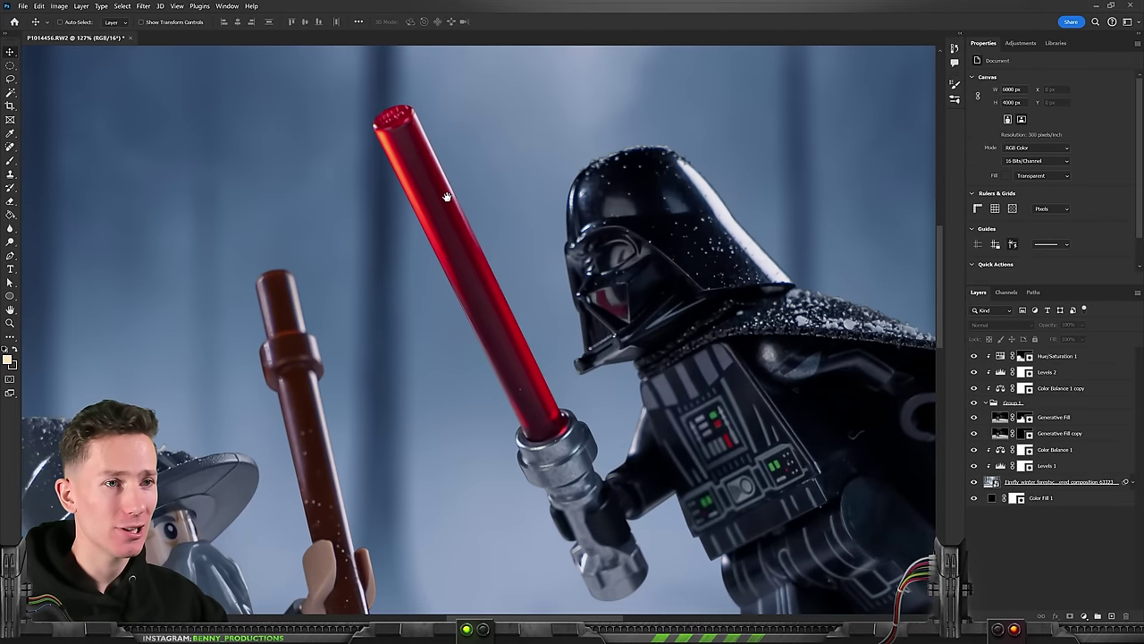
scroll(447, 195, up, 2)
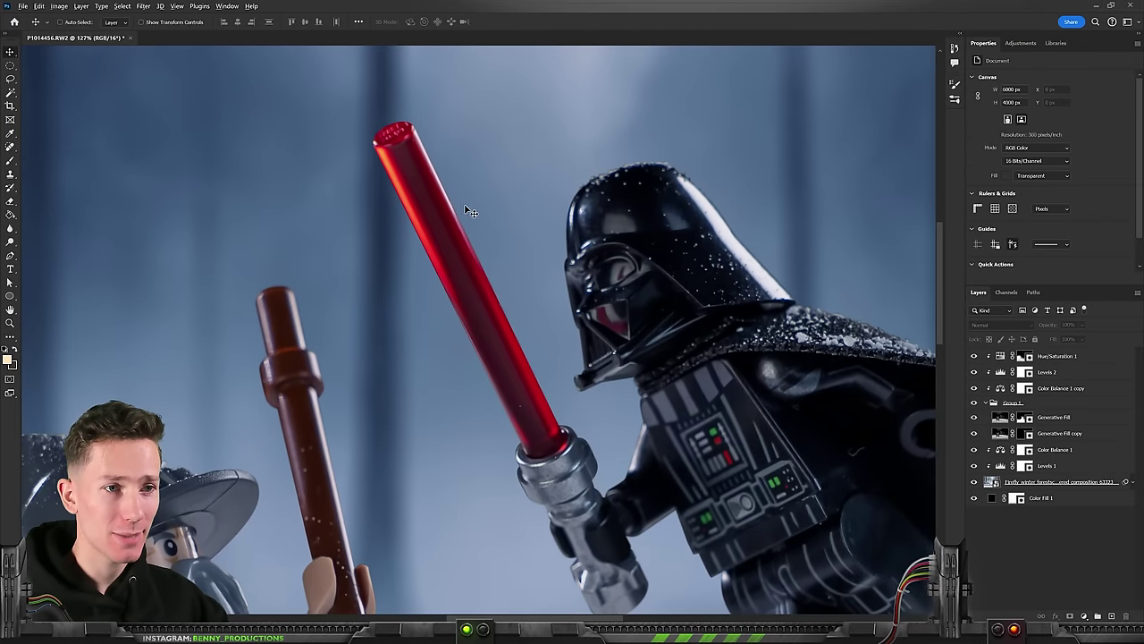
key(p)
scroll(384, 125, up, 8)
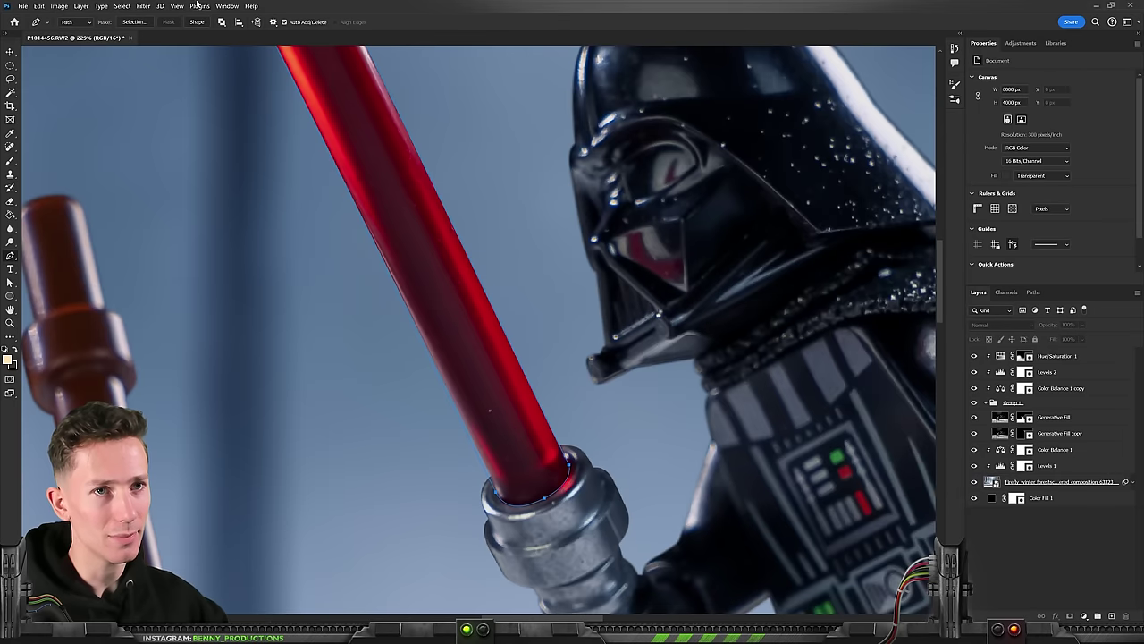
click(196, 21)
scroll(679, 388, up, 2)
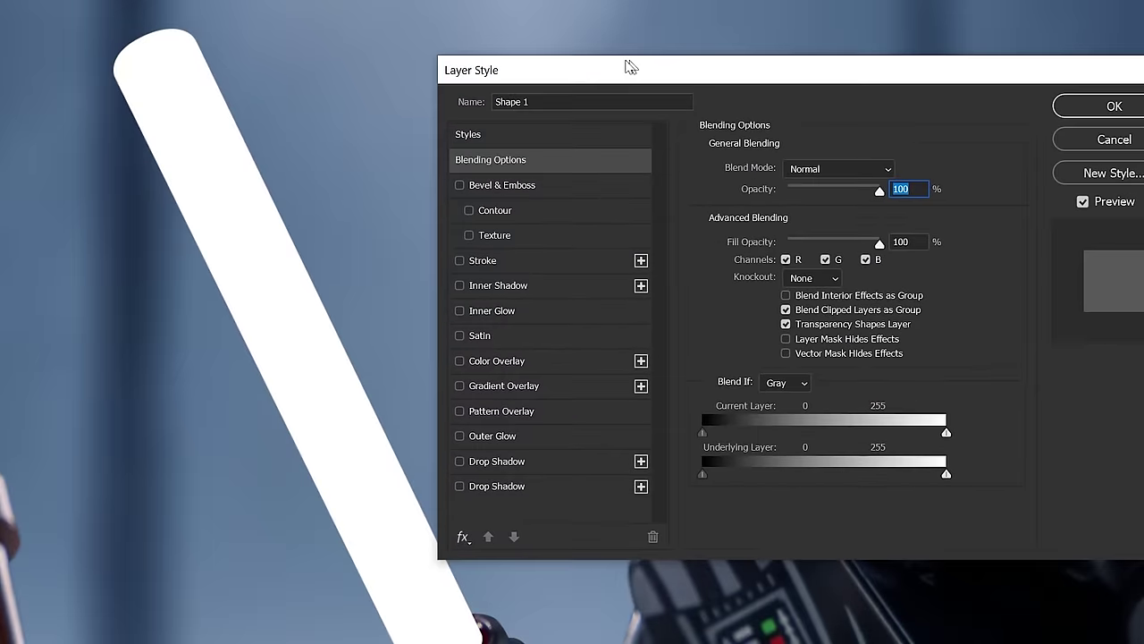
- Give the blade an inner glow with a chosen colour and an 18 px outer glow
drag(631, 67, 593, 89)
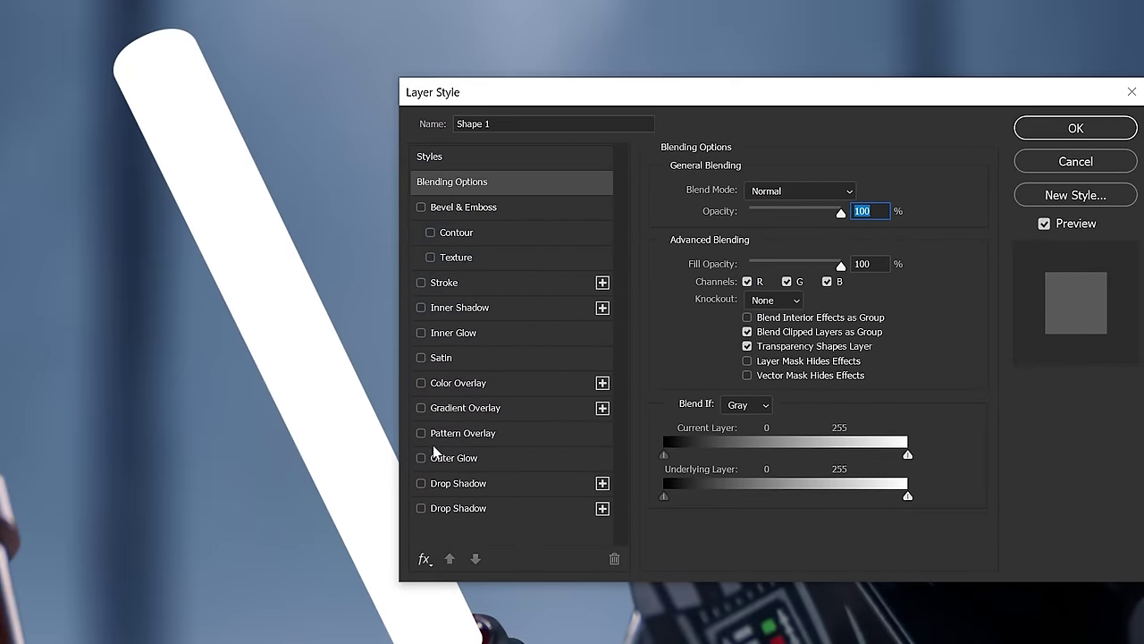
click(462, 334)
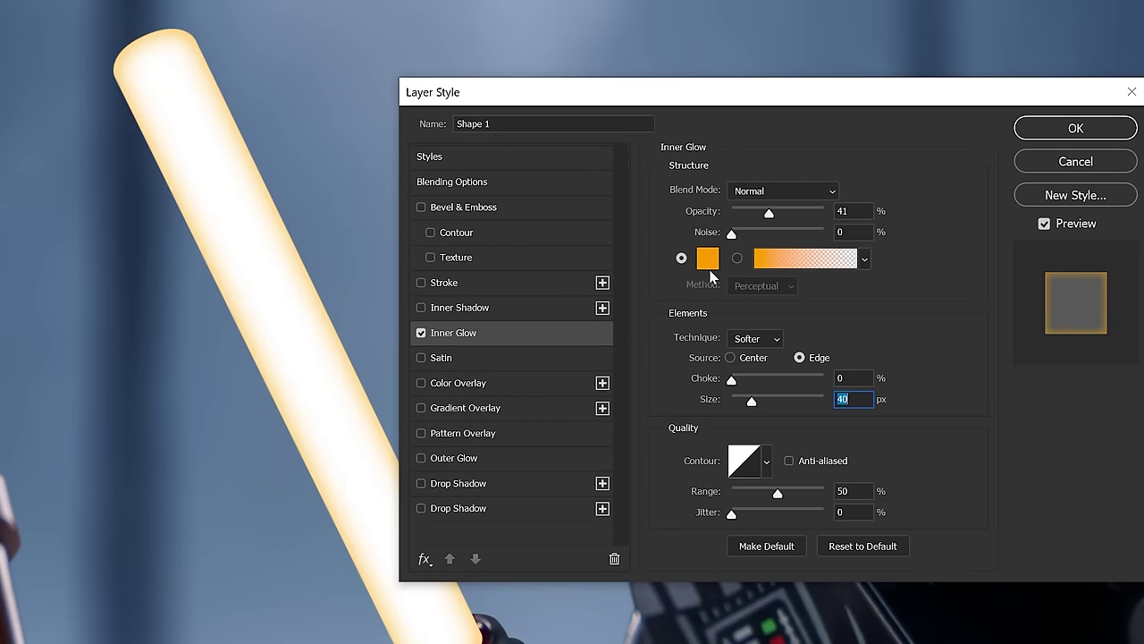
click(709, 267)
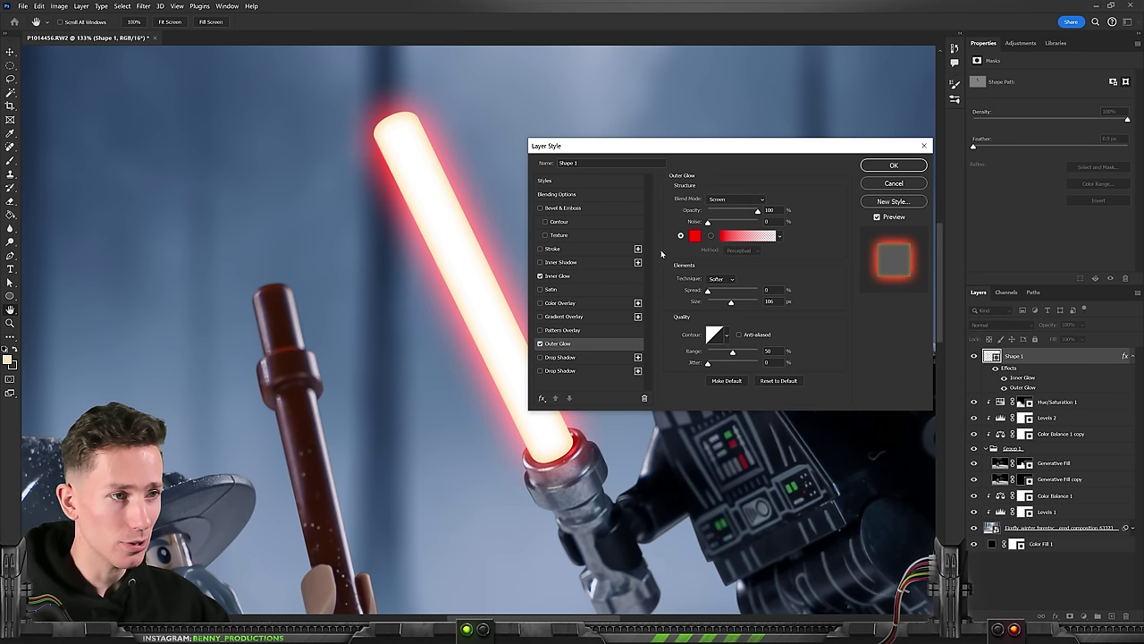
drag(731, 304, 712, 303)
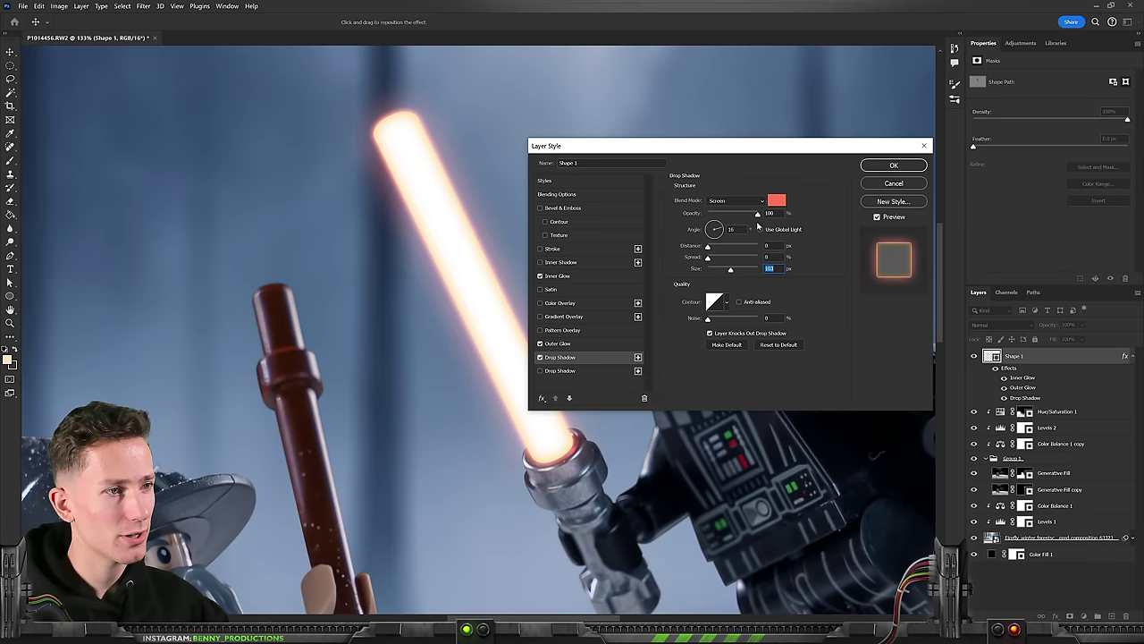
- Add red drop shadows of 98 px and 185 px and apply the blade's layer style
click(776, 200)
click(1097, 174)
mouse_move(731, 269)
mouse_down()
mouse_move(742, 268)
mouse_move(729, 268)
mouse_up()
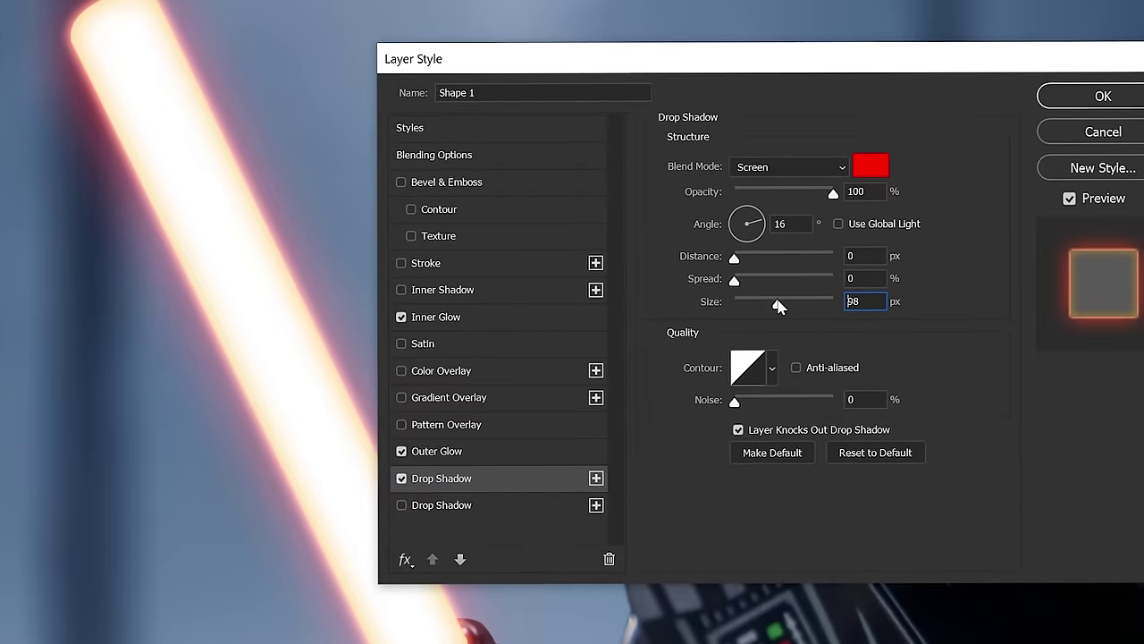
drag(777, 305, 791, 306)
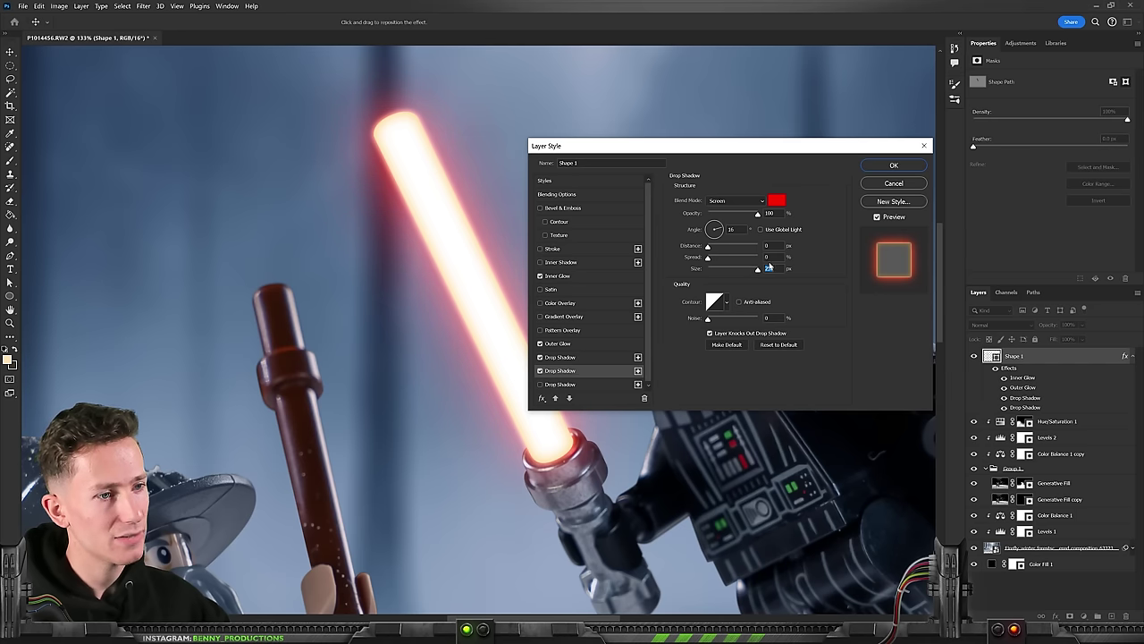
click(894, 166)
scroll(549, 289, down, 6)
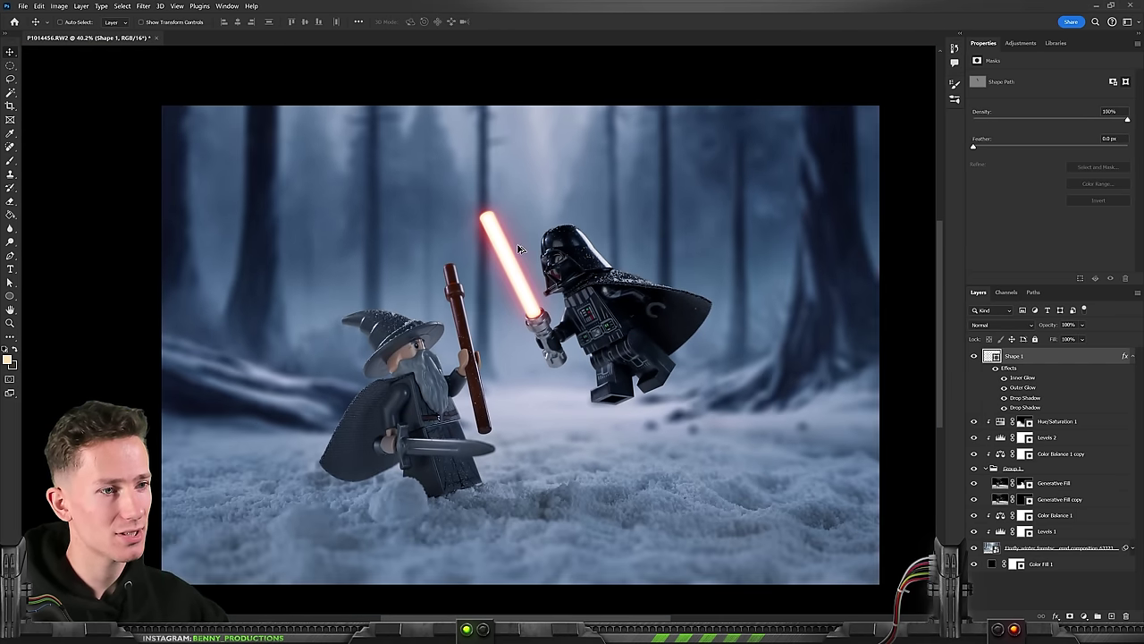
scroll(506, 280, up, 5)
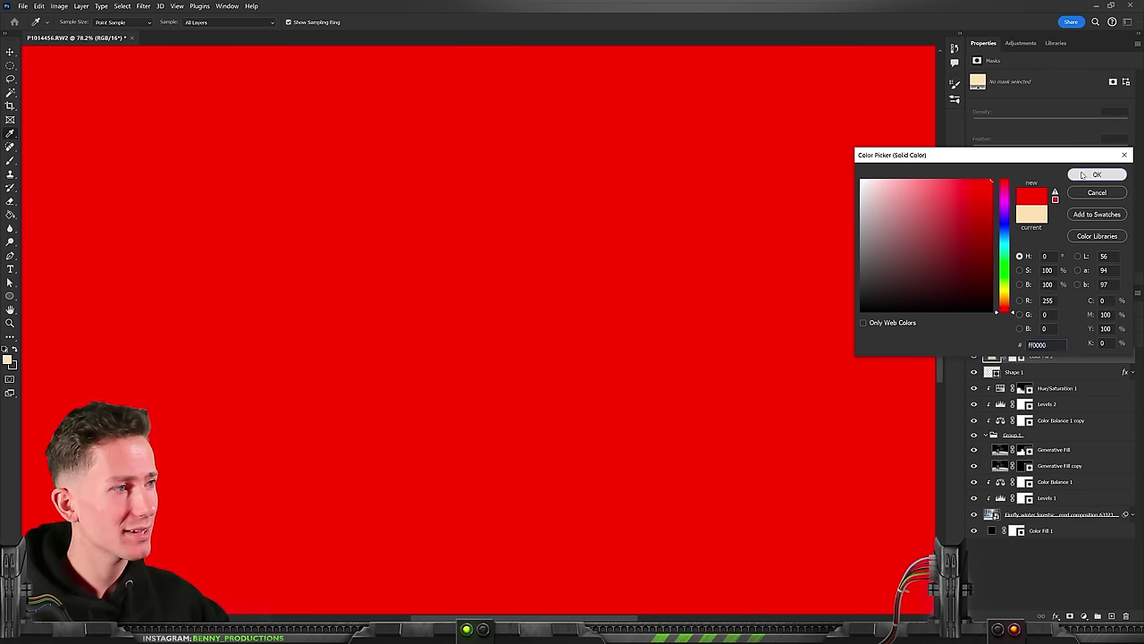
- Set the red Solid Color fill layer to Linear Dodge (Add) for the saber glow
click(1096, 174)
click(1001, 324)
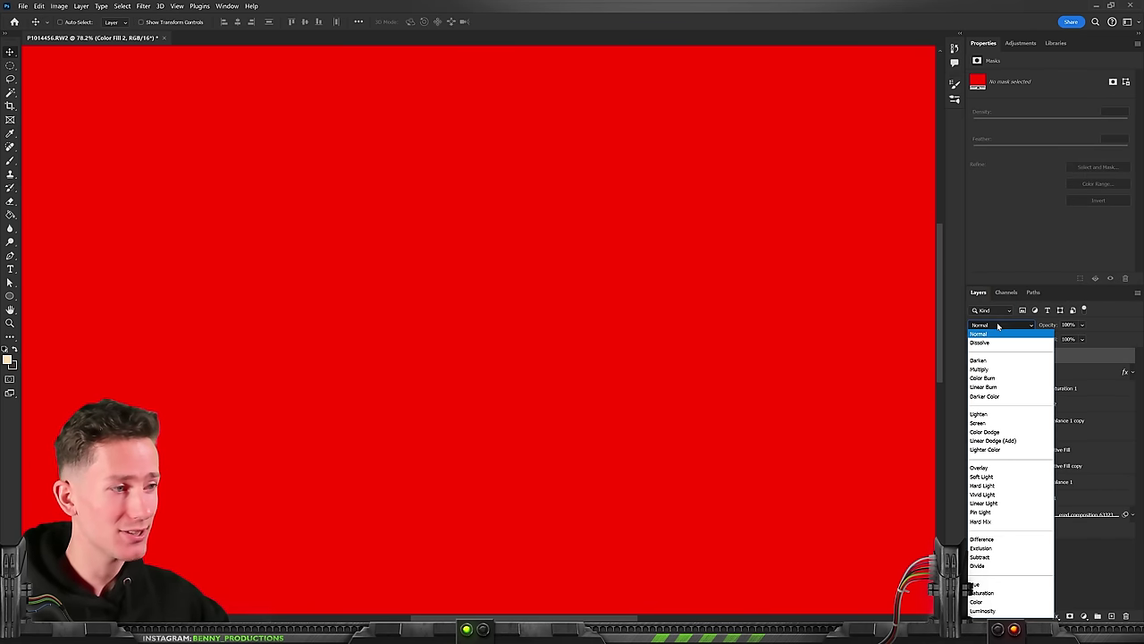
click(990, 438)
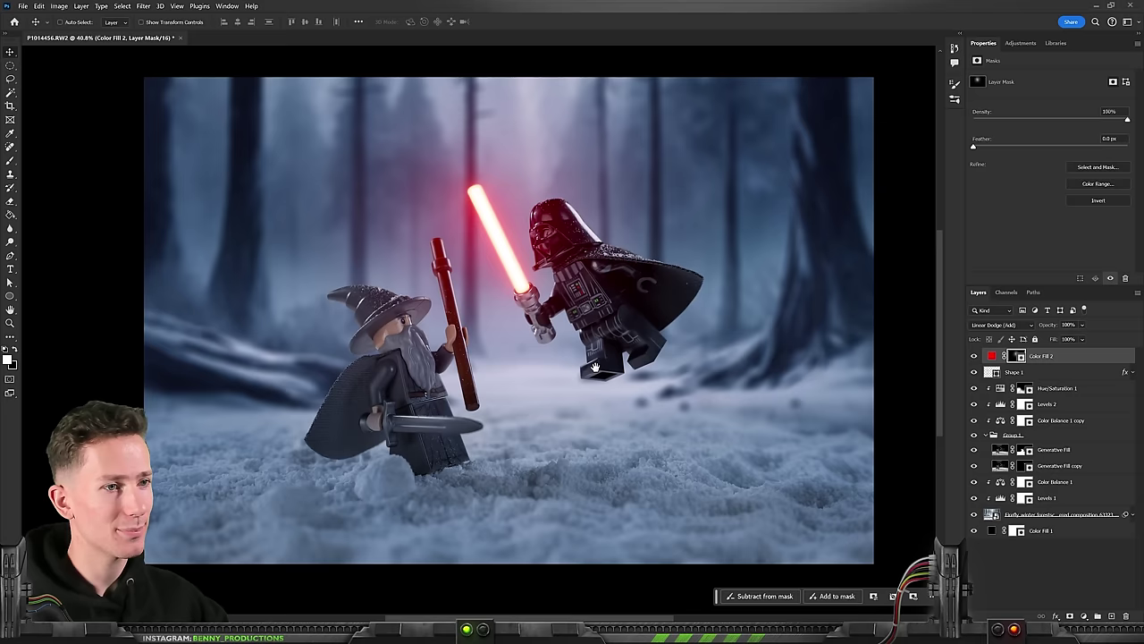
scroll(467, 288, up, 2)
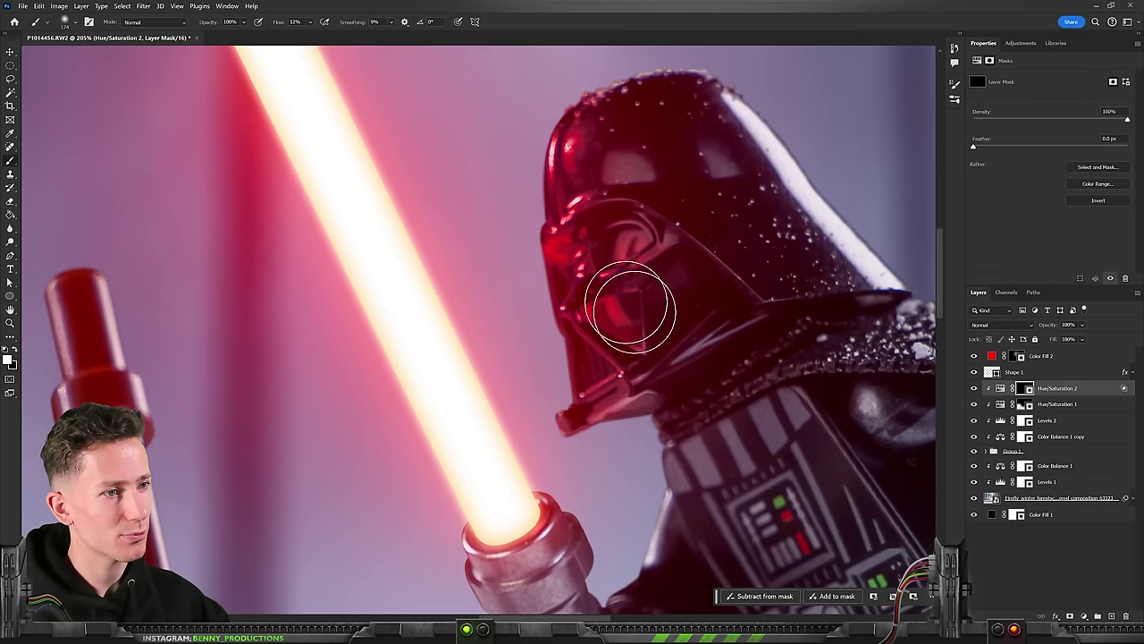
- Paint red saber light onto Vader's legs and along Gandalf's staff
scroll(703, 365, down, 5)
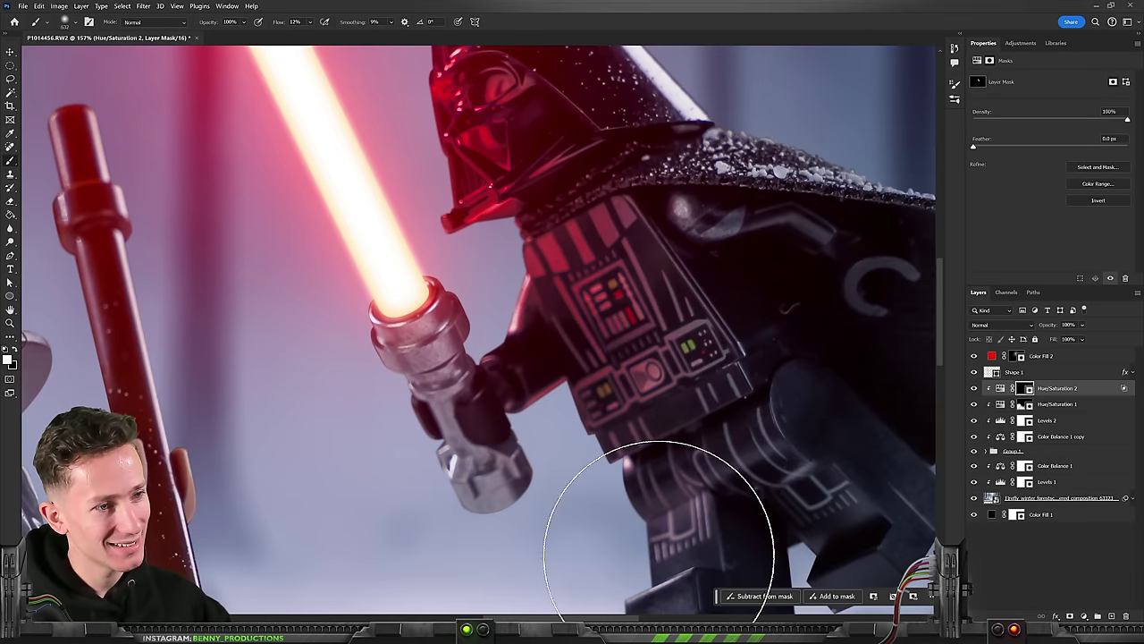
mouse_move(659, 554)
mouse_down()
mouse_move(739, 470)
mouse_move(638, 498)
mouse_up()
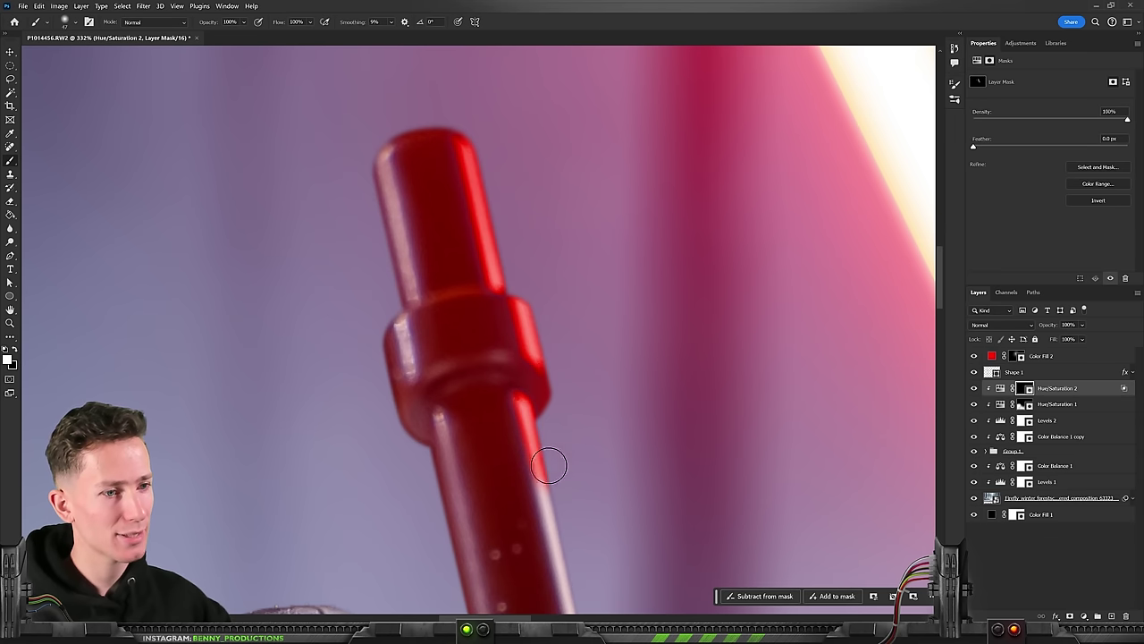
drag(554, 485, 505, 276)
scroll(492, 219, down, 10)
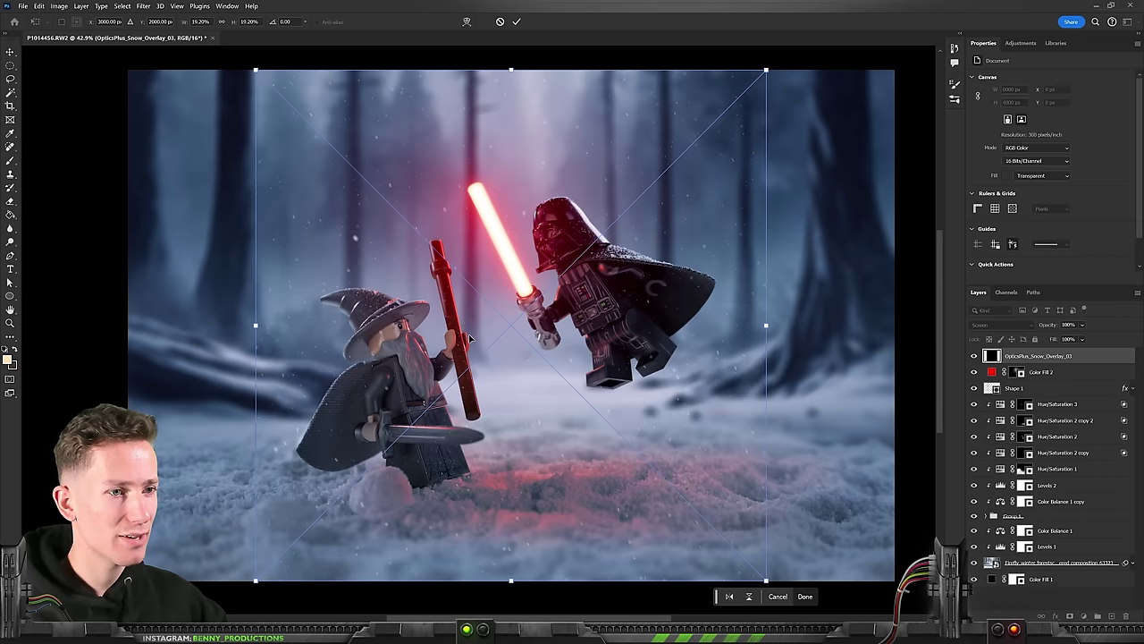
- Enlarge the snow overlay beyond the canvas, commit it, and shift it up slightly
scroll(587, 340, down, 3)
drag(651, 484, 751, 581)
scroll(542, 280, up, 2)
key(Return)
scroll(543, 280, up, 1)
drag(537, 279, 504, 299)
scroll(536, 313, up, 1)
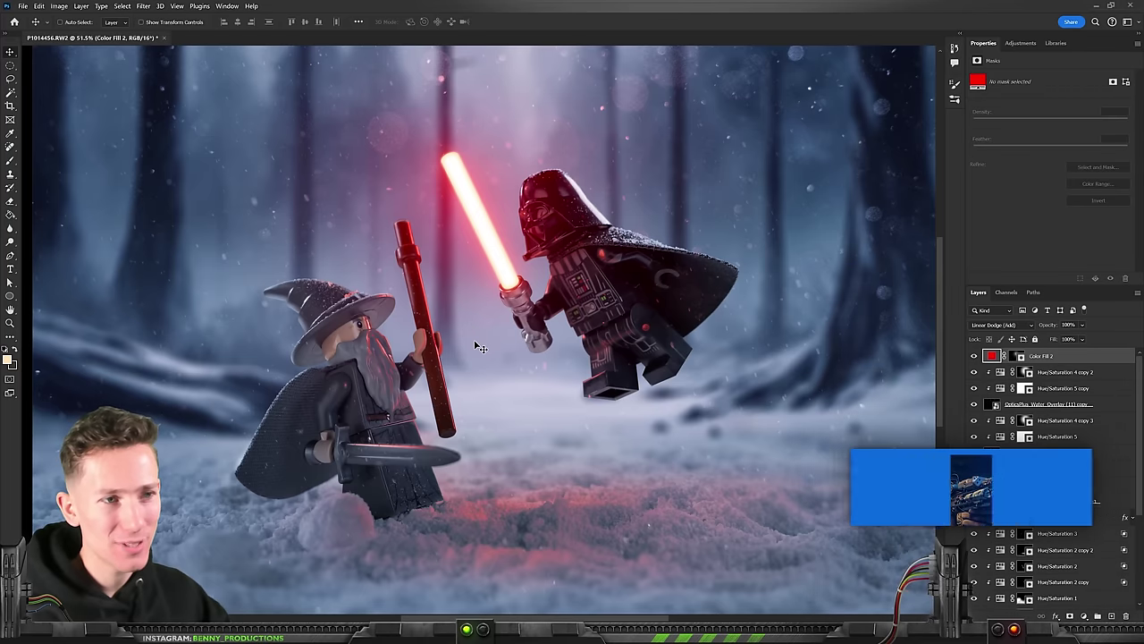
scroll(481, 349, up, 2)
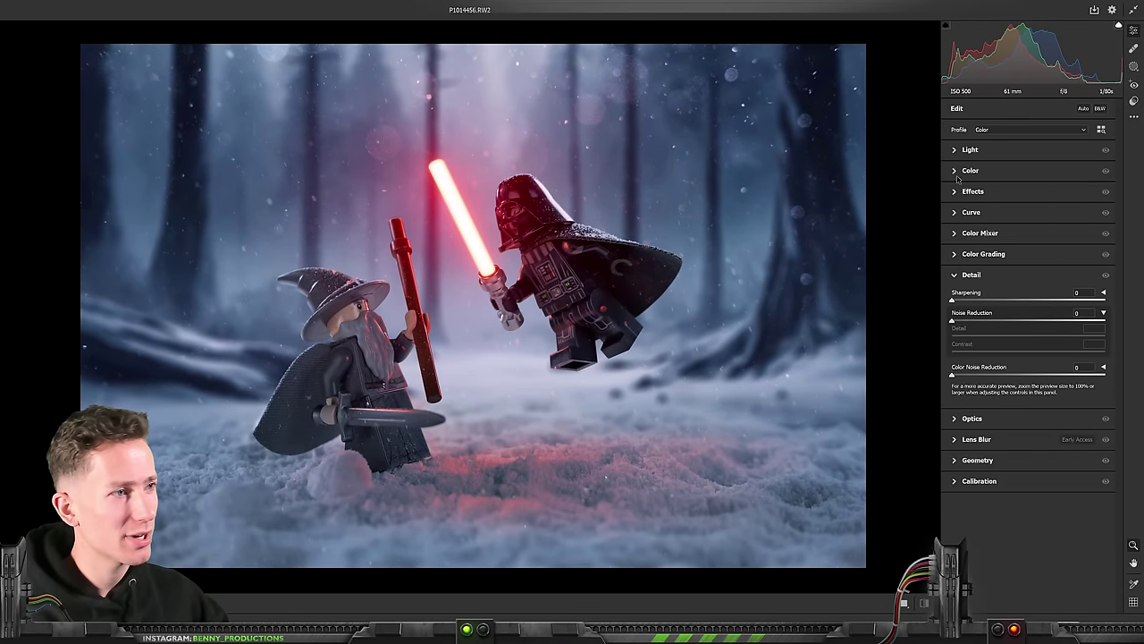
- In Camera Raw's Color panel, lower Temperature to −12 for a cooler blue cast
click(955, 150)
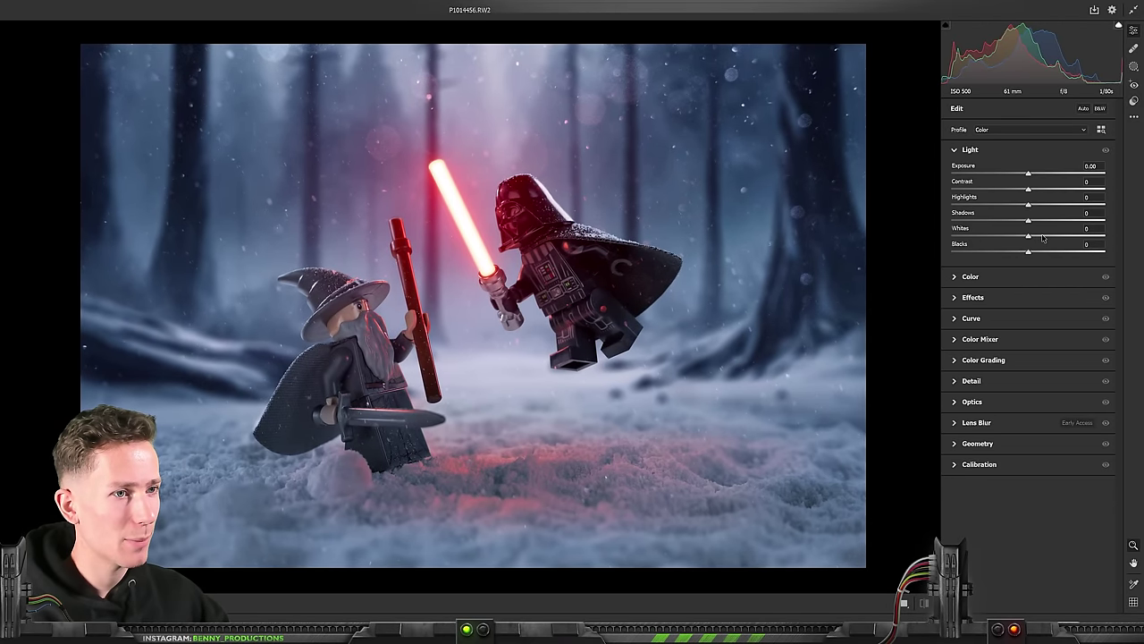
click(970, 276)
drag(1028, 211, 1018, 214)
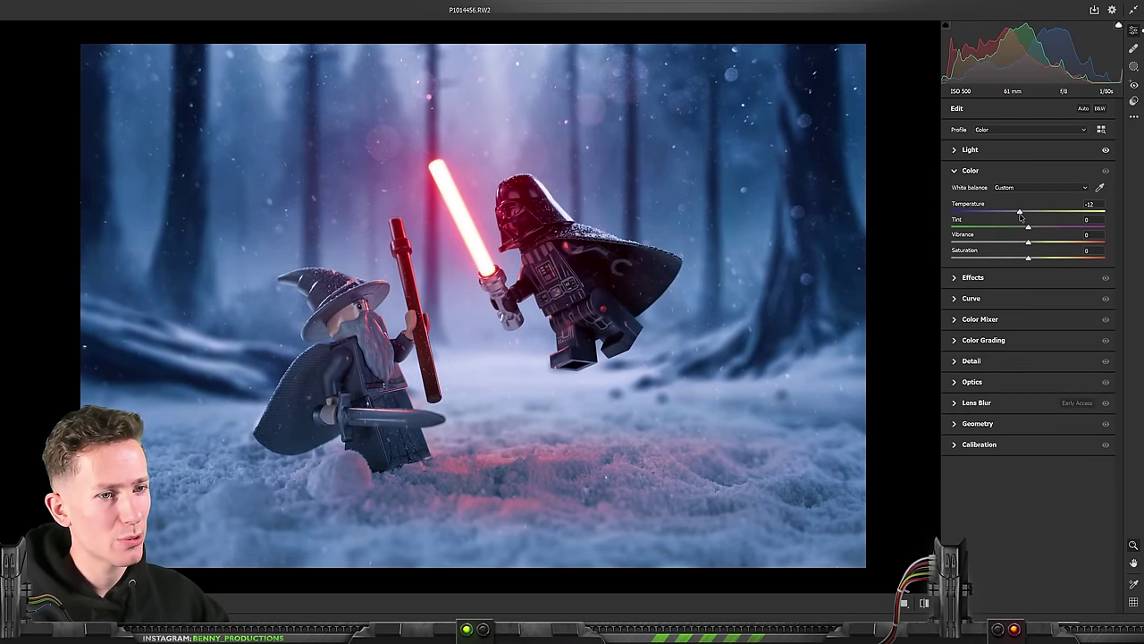